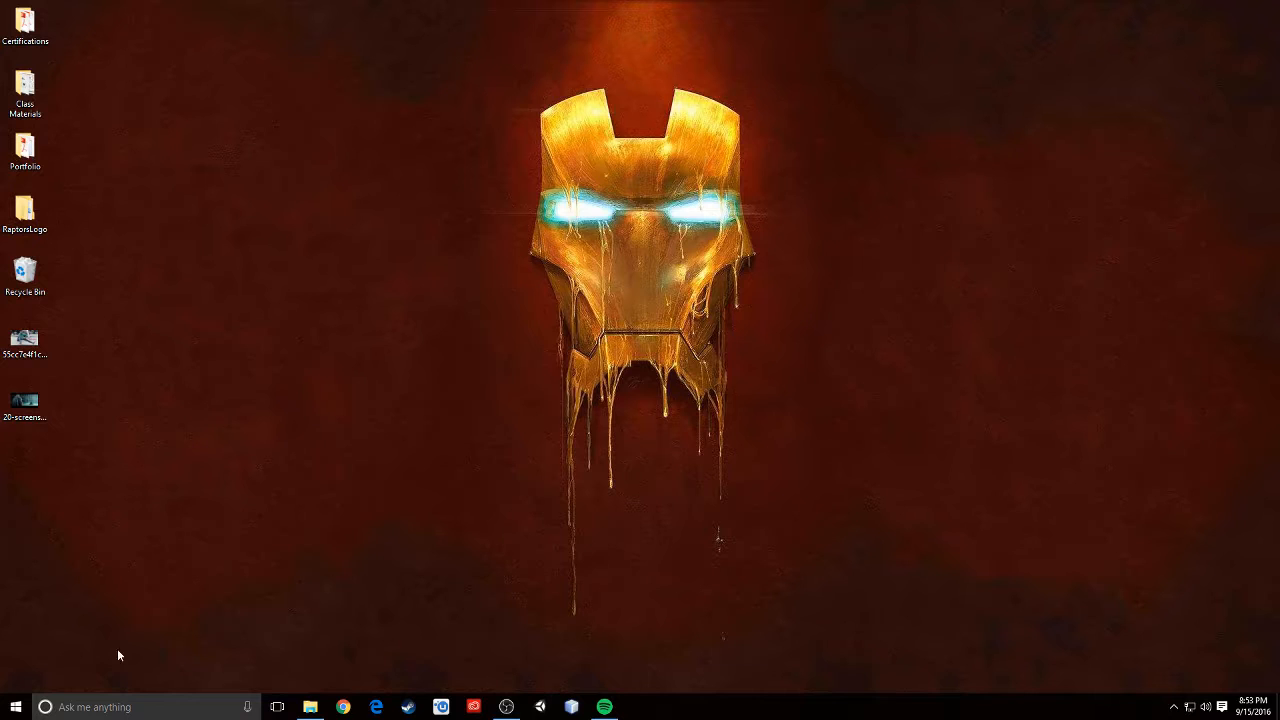
- Launch Microsoft Word 2010 from the Windows search and close the activation wizard
left_click(126, 706)
type("wor")
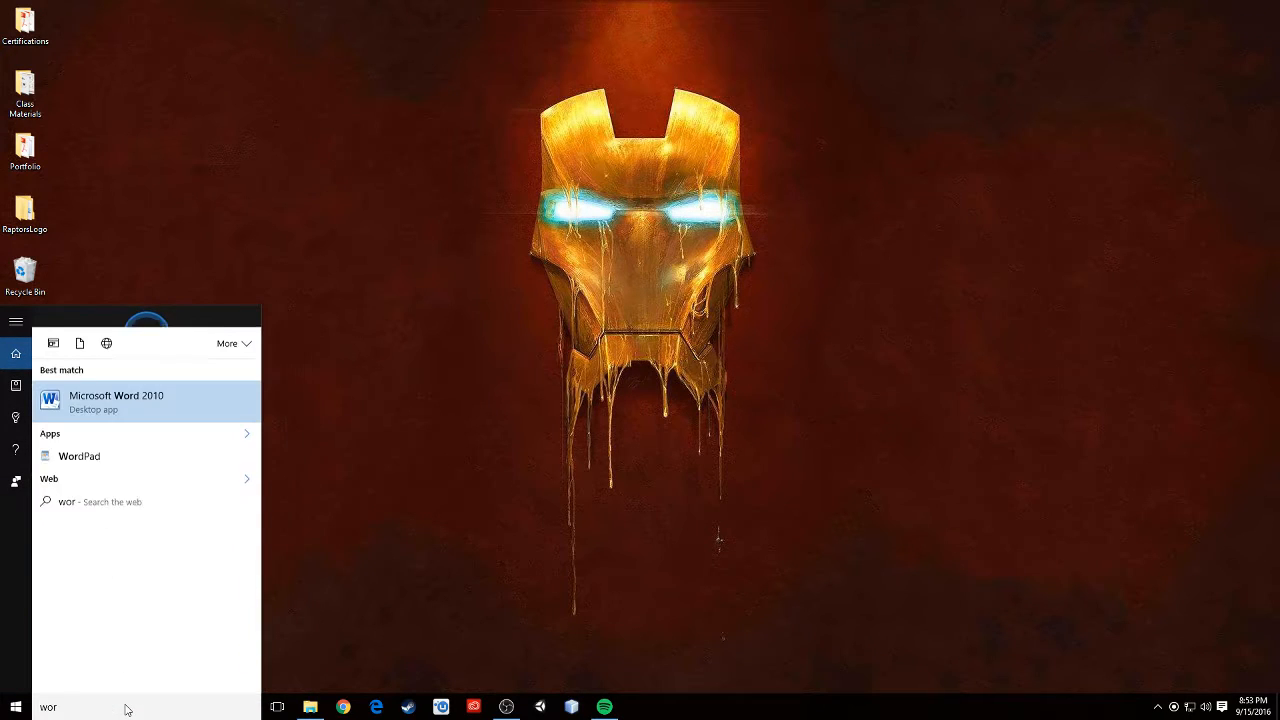
type("d")
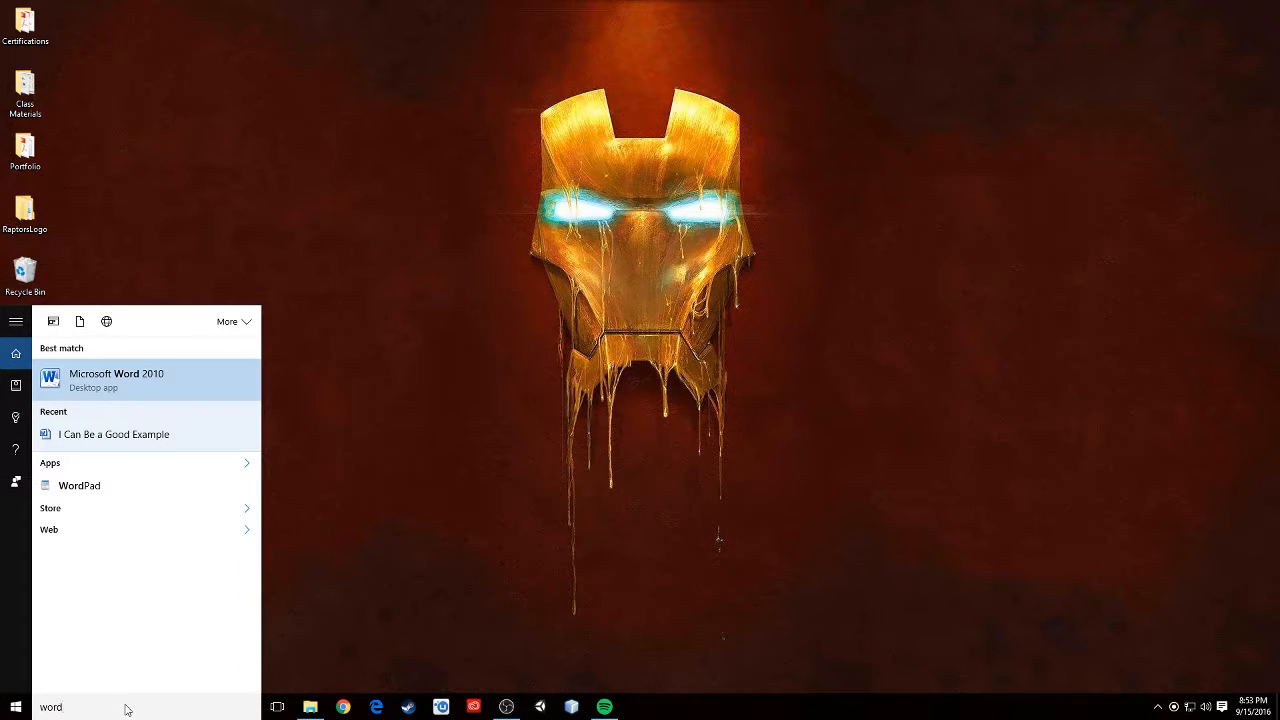
left_click(117, 370)
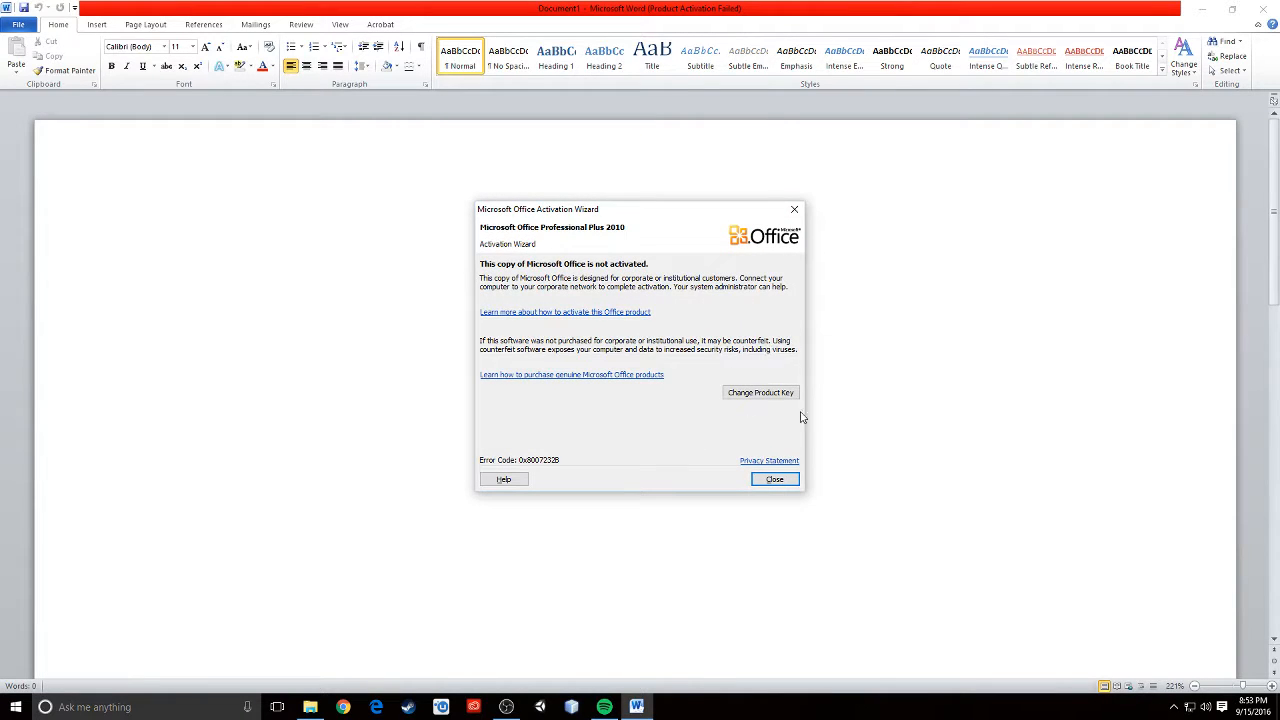
left_click(794, 211)
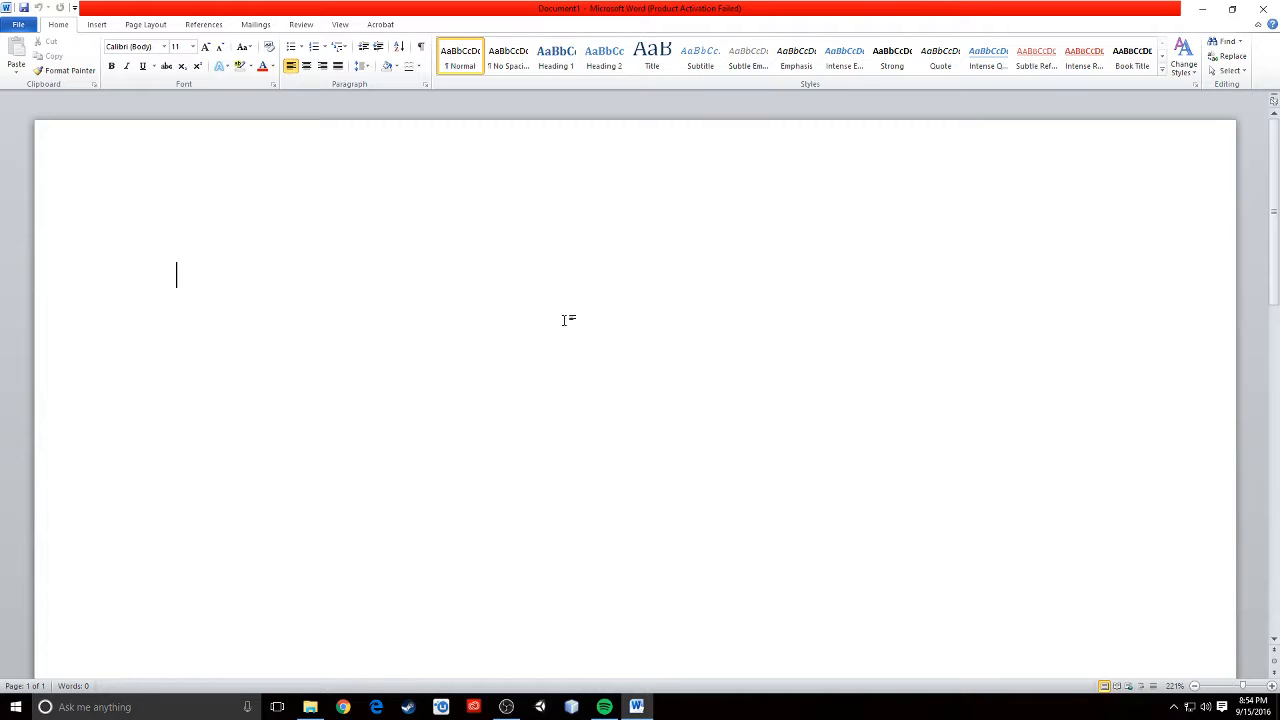
- Type the heading line "Utah Military Academy Presents" in the blank document
type("Utah Military Acade")
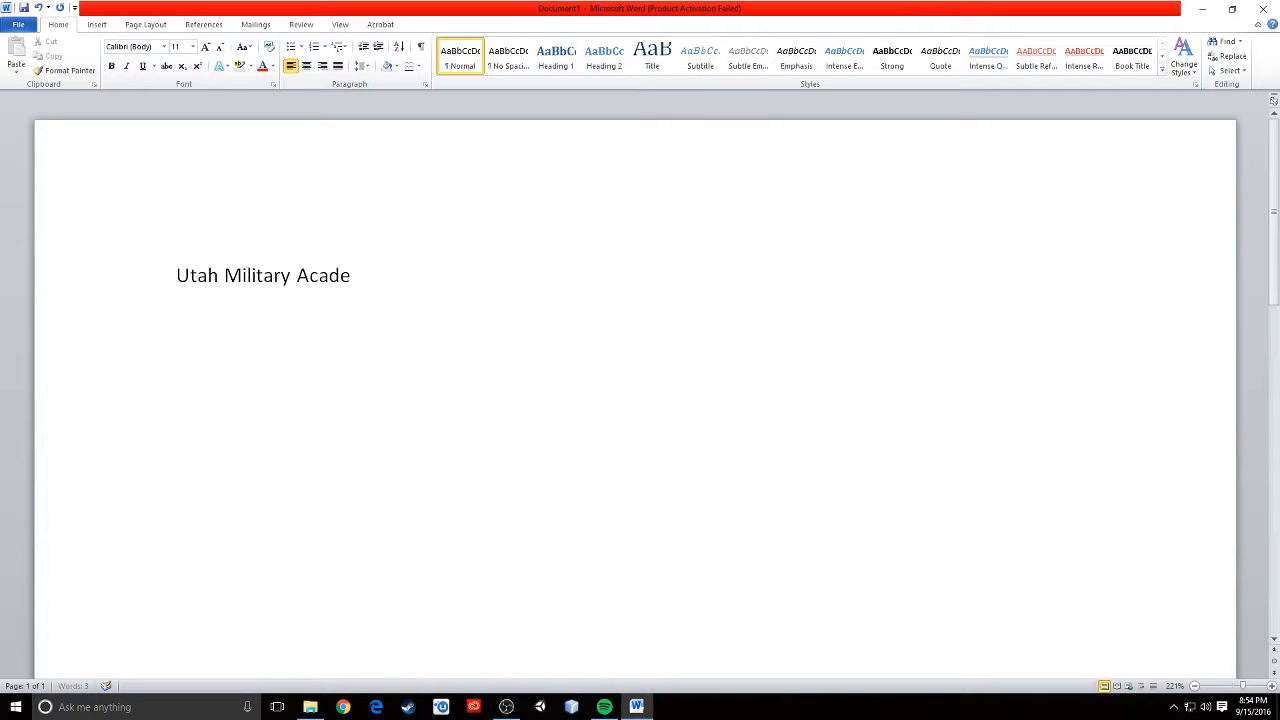
type("my Presents")
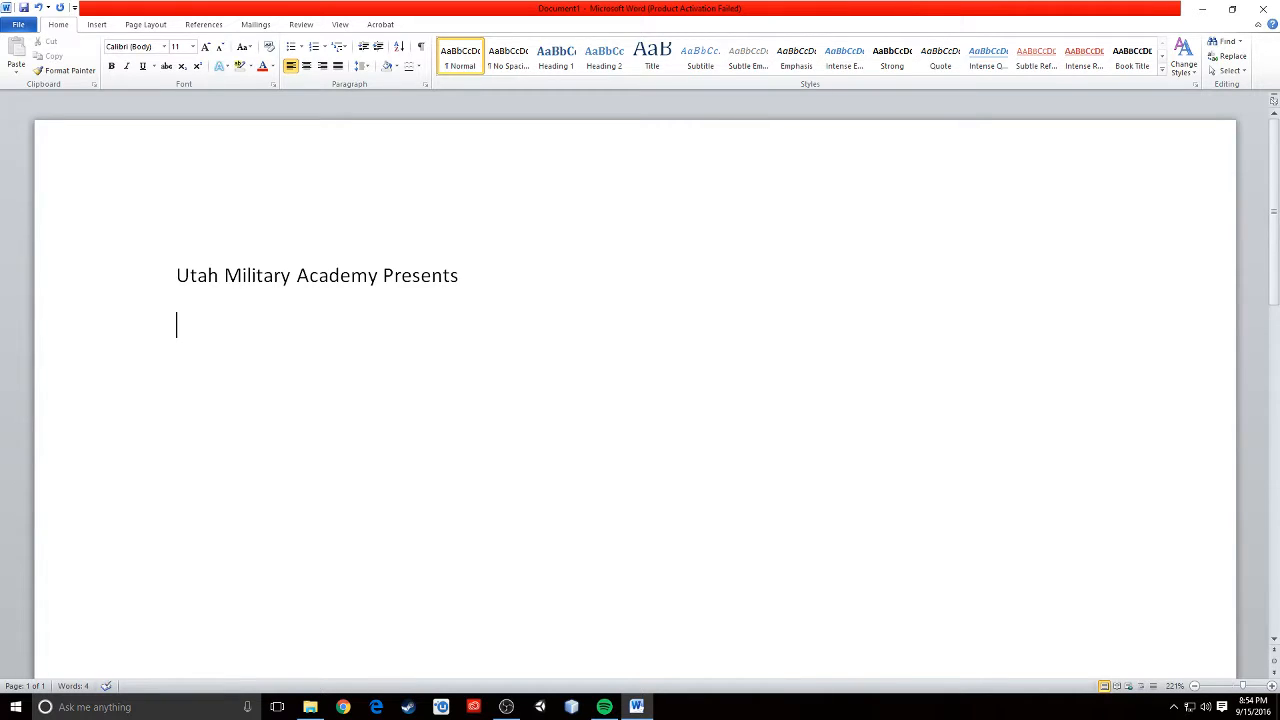
- Add the line "Into The Woods" below the heading, then a blank line and "Cast"
key("Return")
type("Into The Woods")
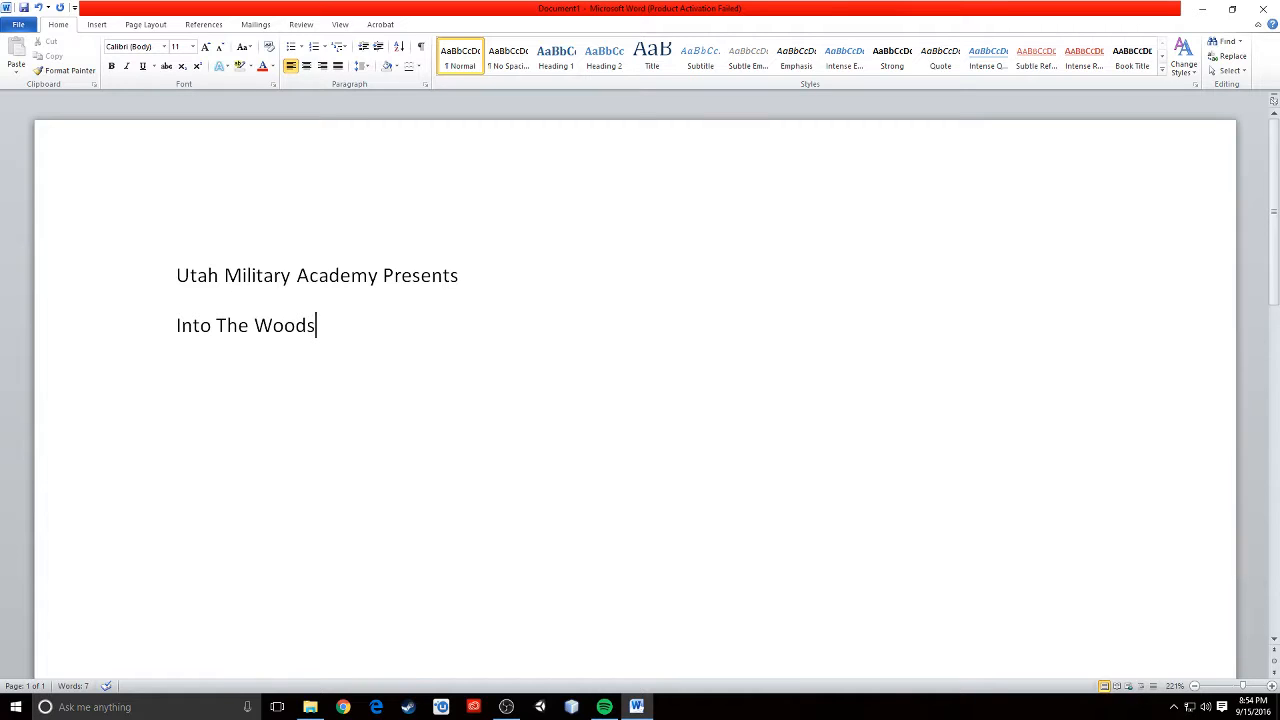
key("Return")
key("Return")
type("Cast")
- Set the heading line's font size to 24
left_click_drag(460, 277, 195, 275)
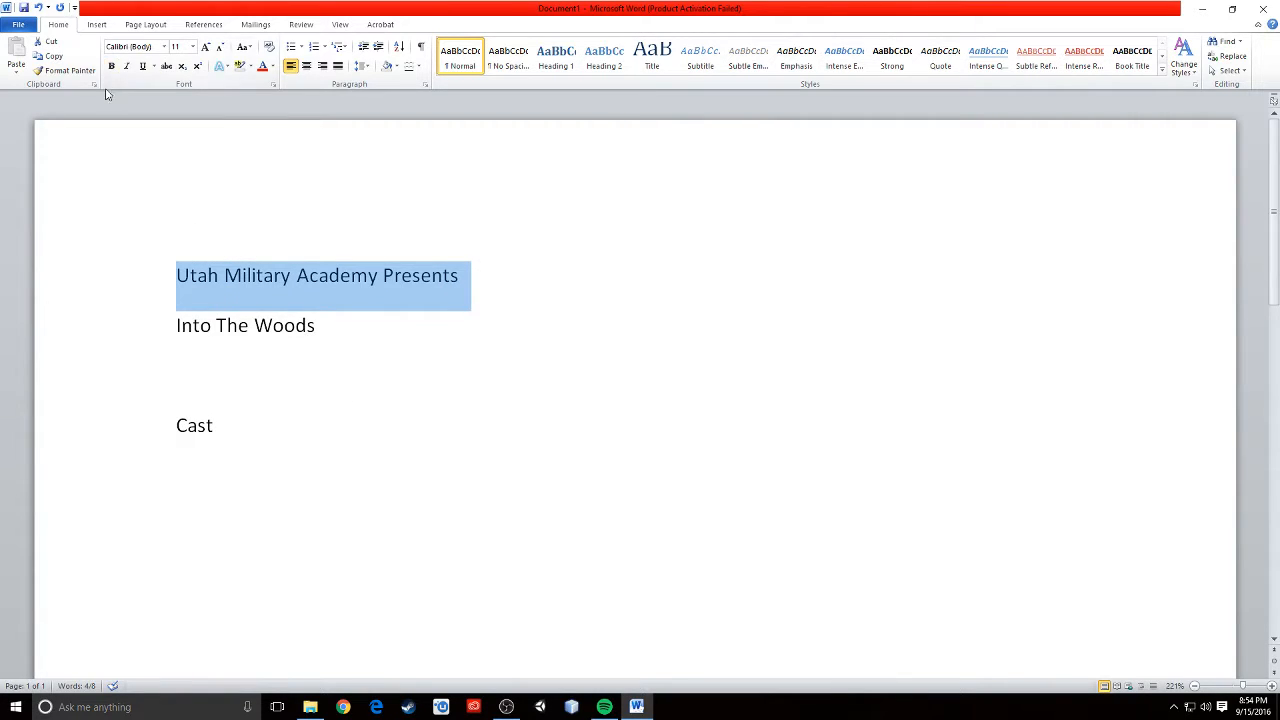
left_click(193, 49)
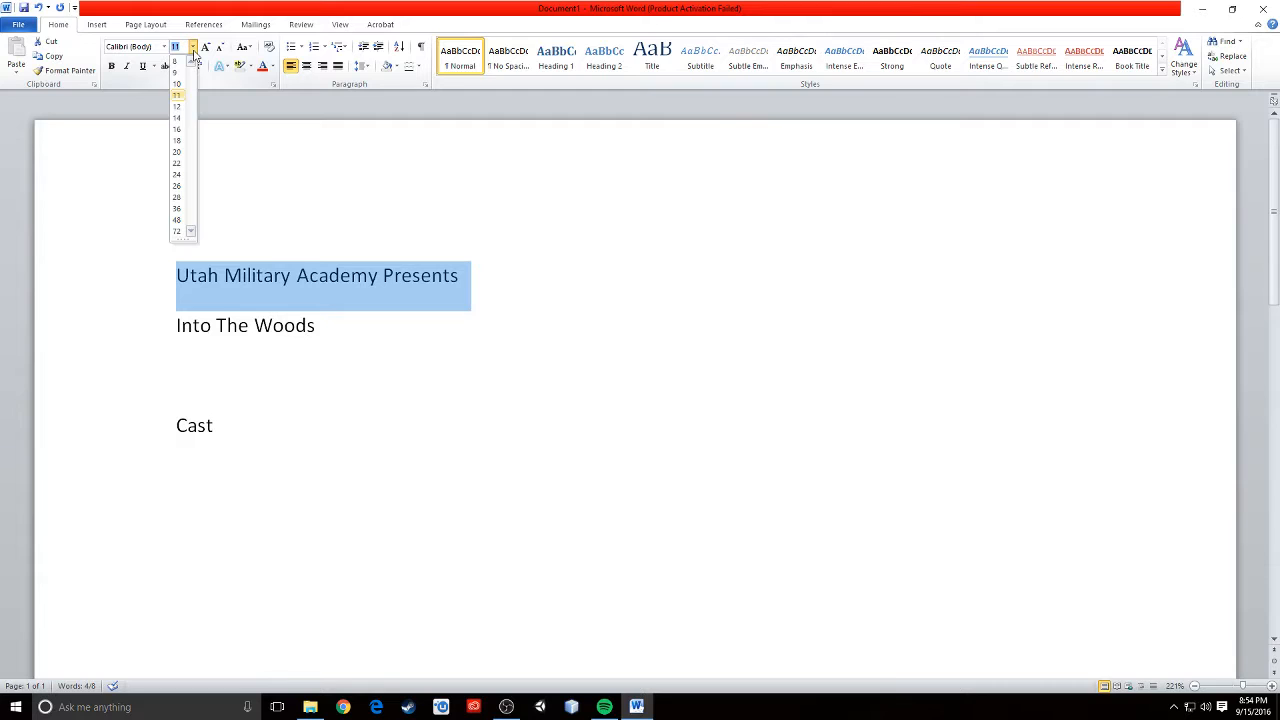
left_click(177, 175)
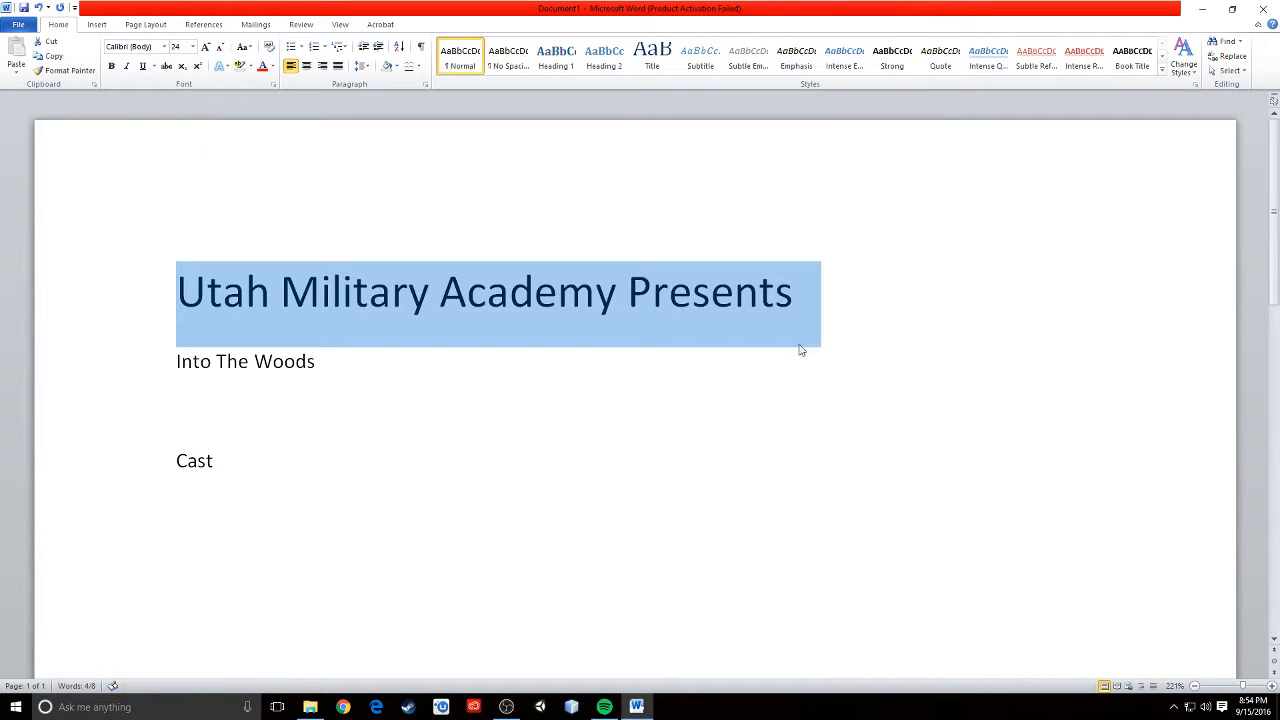
- Change the heading line's font to Deutsch Gothic
left_click(165, 49)
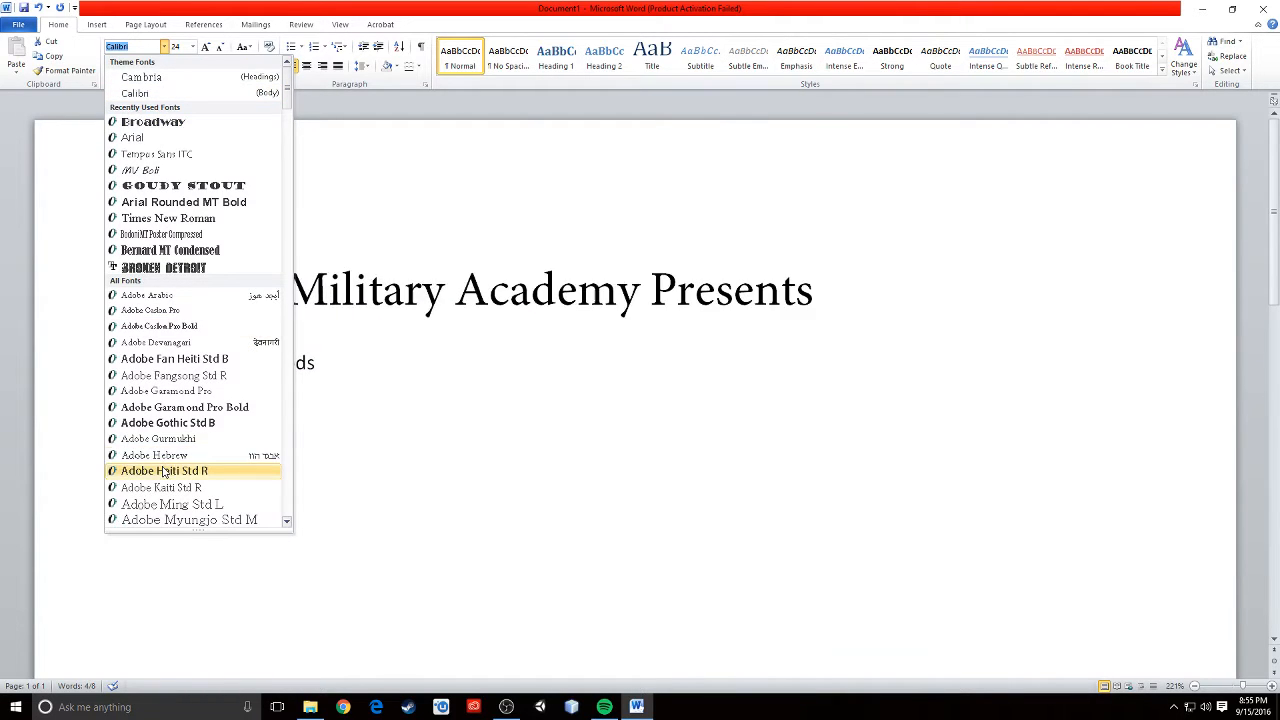
scroll(165, 471, "down", 1)
scroll(165, 471, "down", 12)
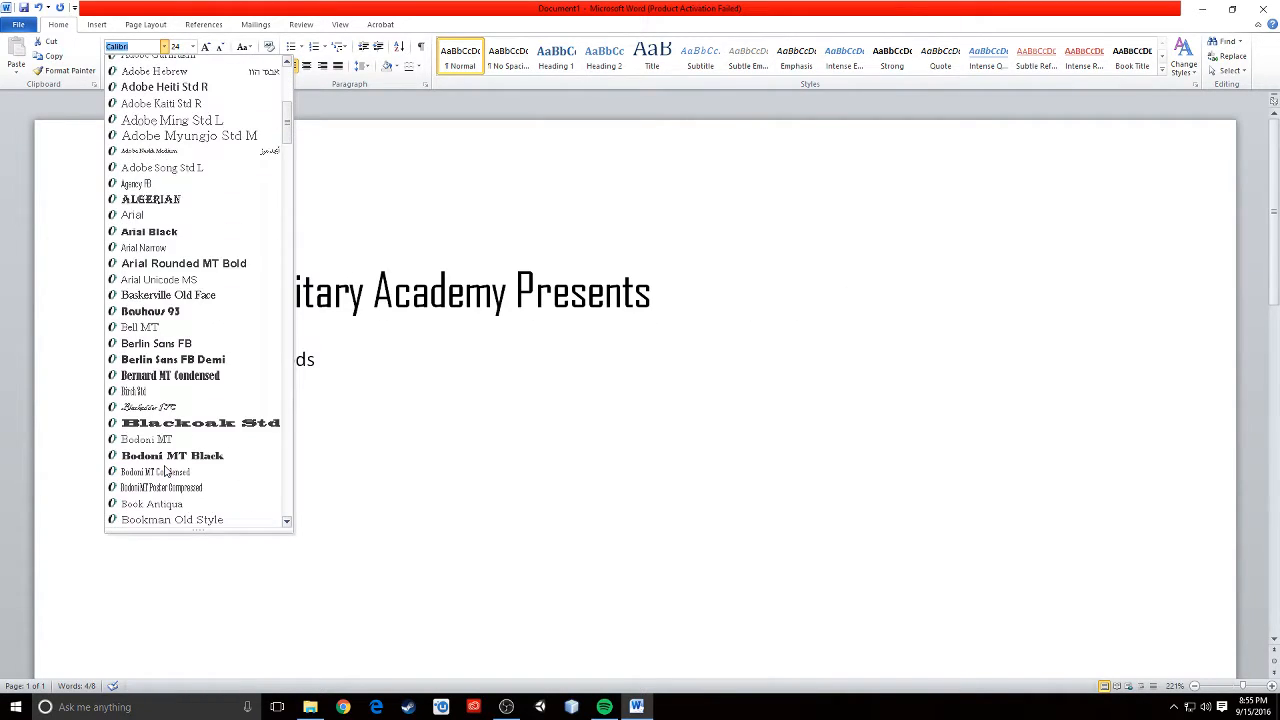
scroll(165, 471, "down", 7)
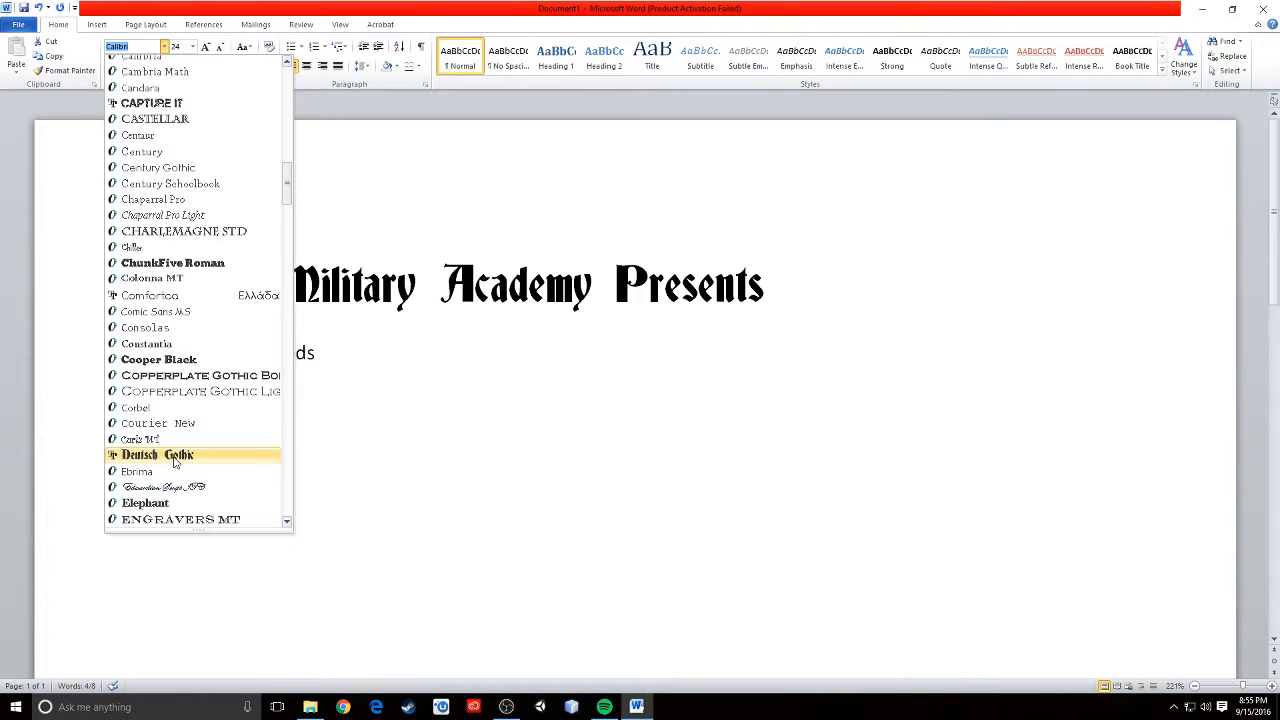
left_click(174, 458)
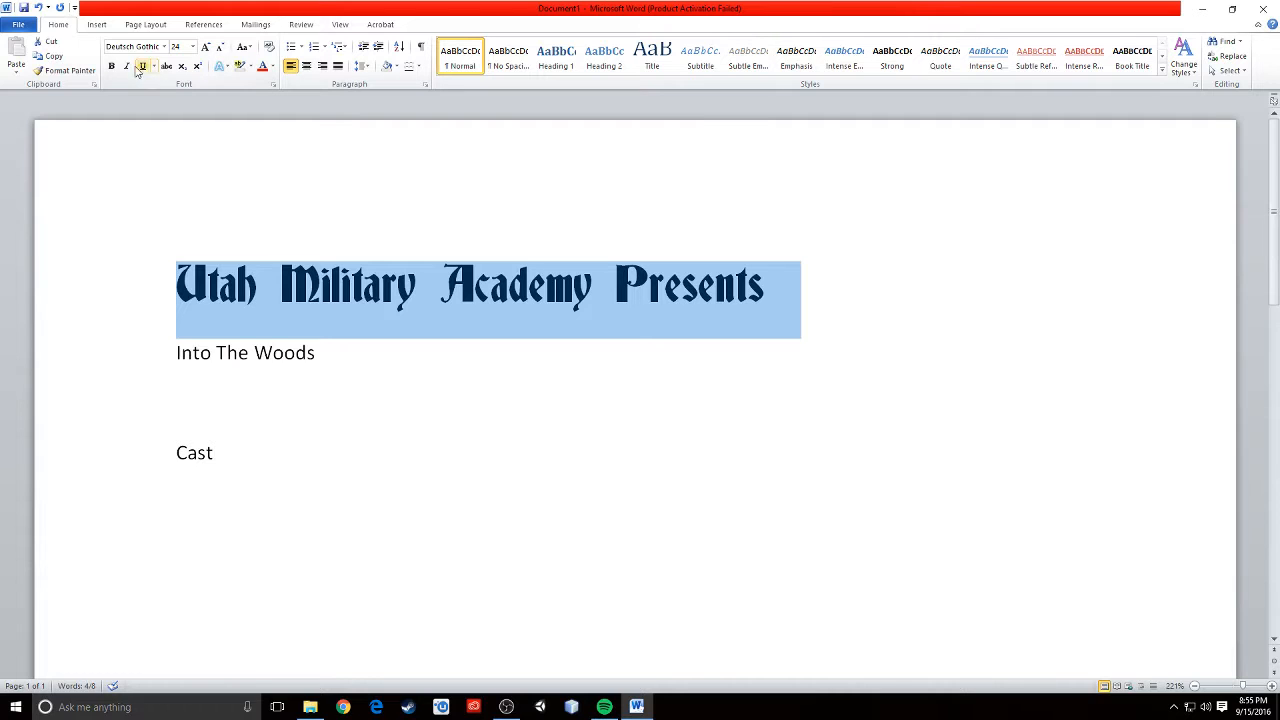
- Center the heading line on the page
left_click(307, 68)
left_click(1046, 298)
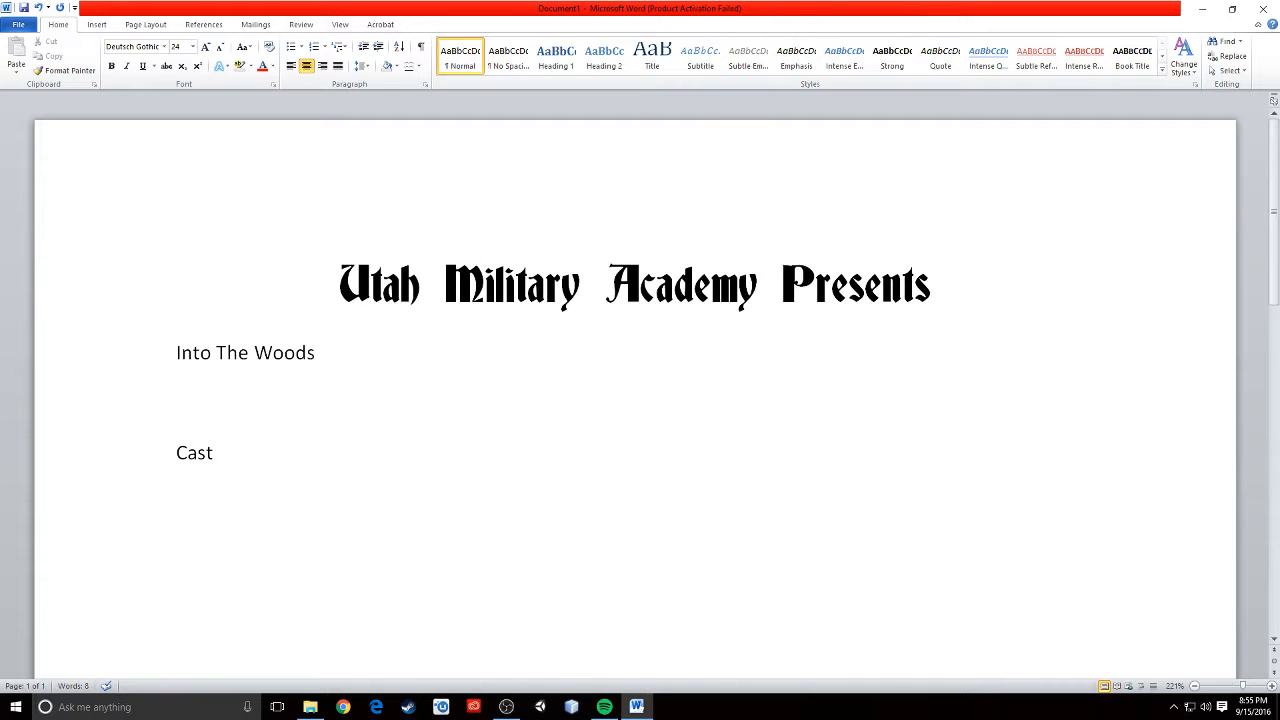
key("Home")
key("ctrl+shift+Right")
key("ctrl+shift+Right")
key("ctrl+shift+Right")
key("ctrl+shift+Right")
mouse_move(945, 290)
left_mouse_down()
mouse_move(563, 263)
mouse_move(943, 309)
left_mouse_up()
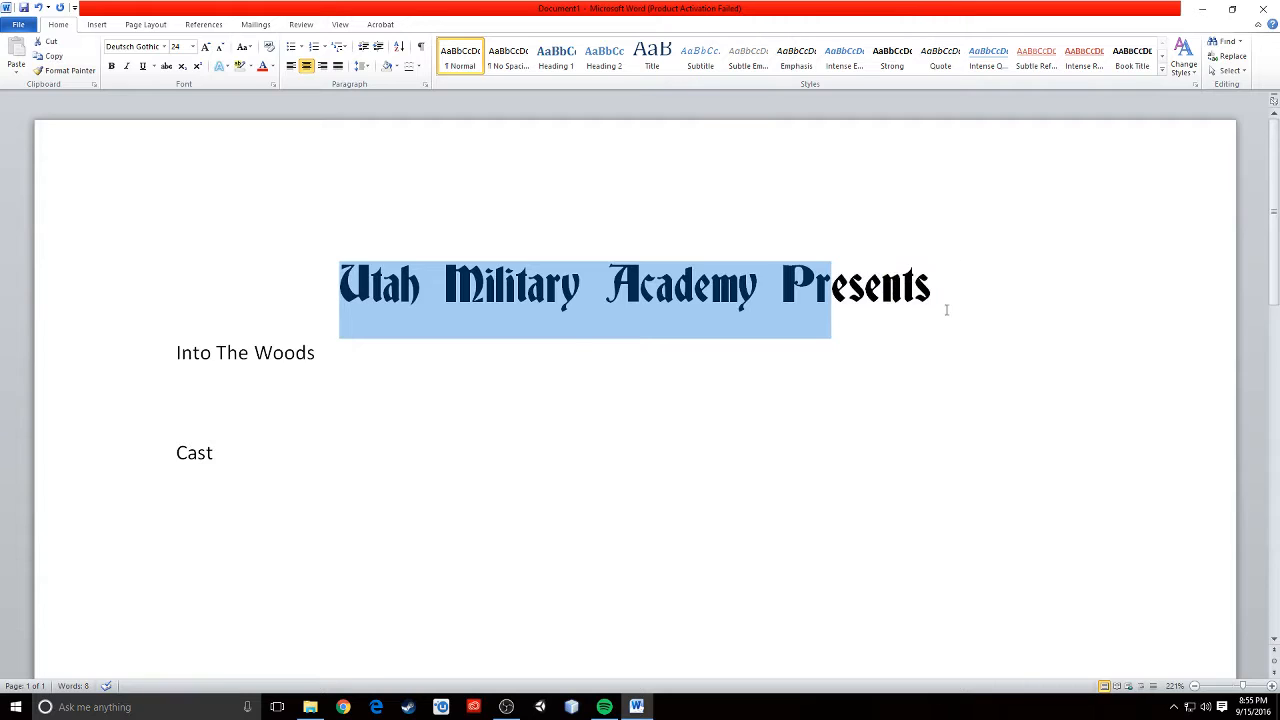
left_click(1097, 317)
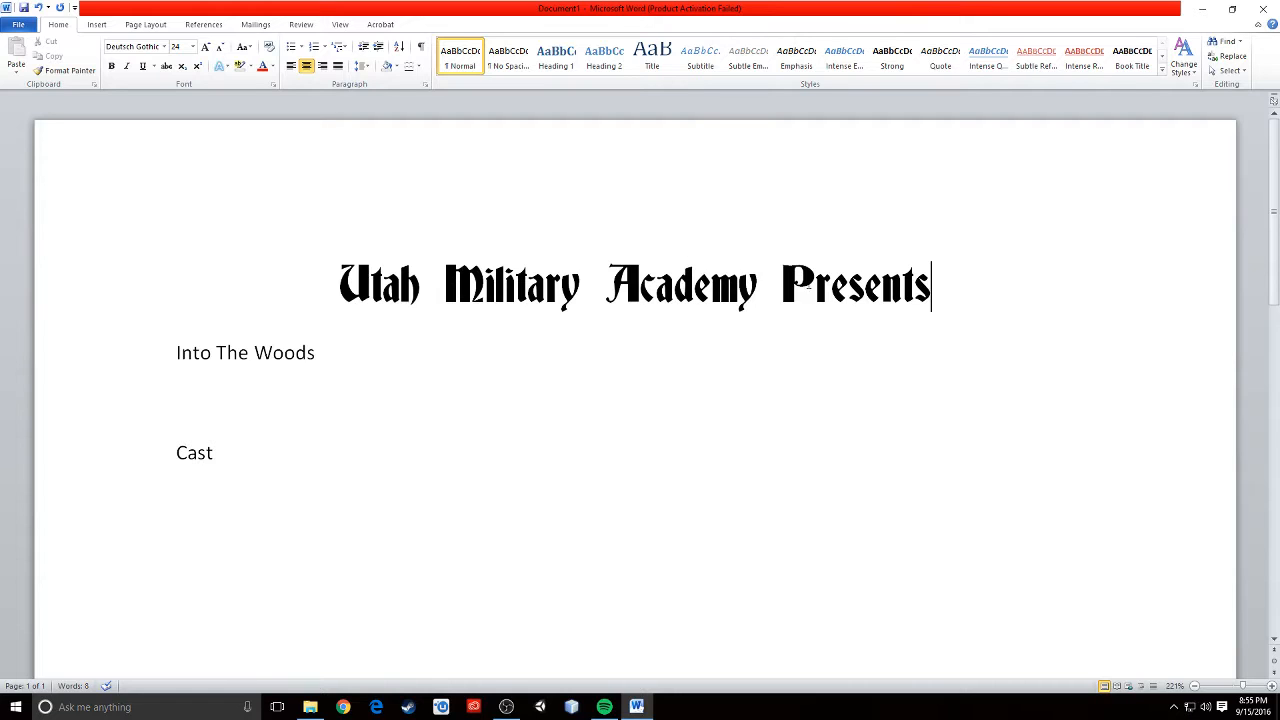
- Copy the heading's formatting onto the "Cast" line with the Format Painter
left_click_drag(930, 290, 340, 170)
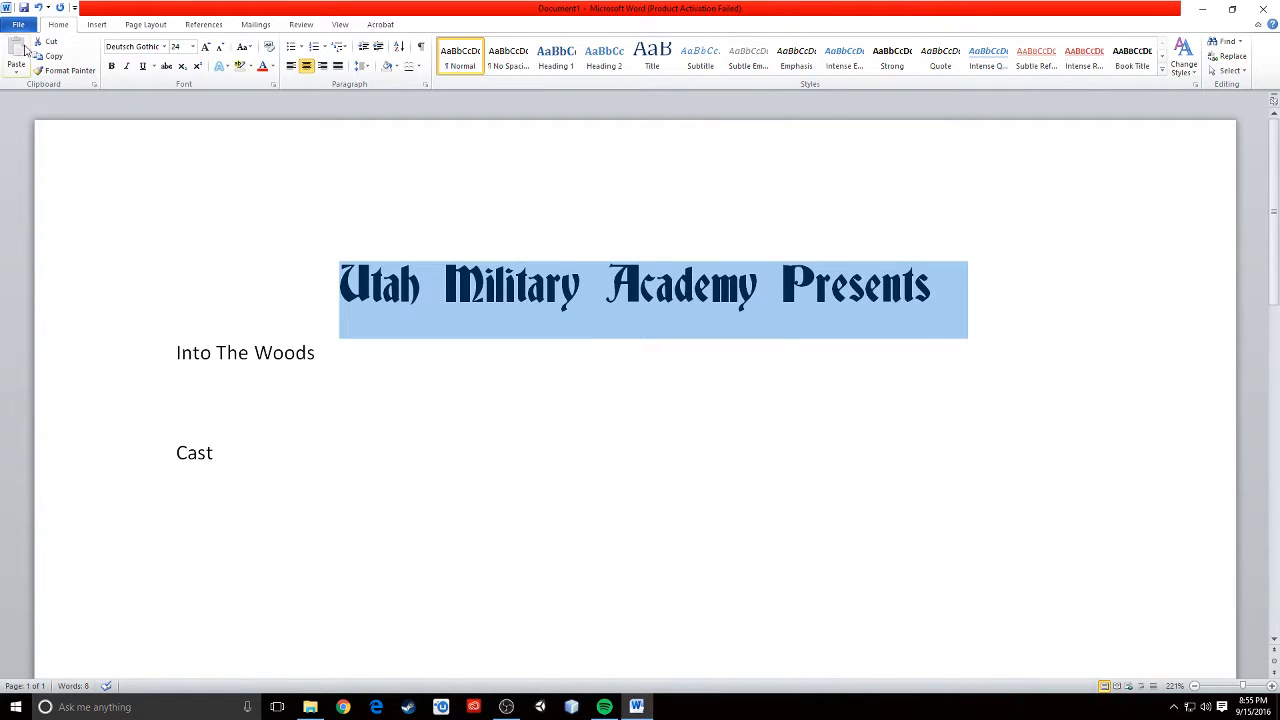
left_click(45, 72)
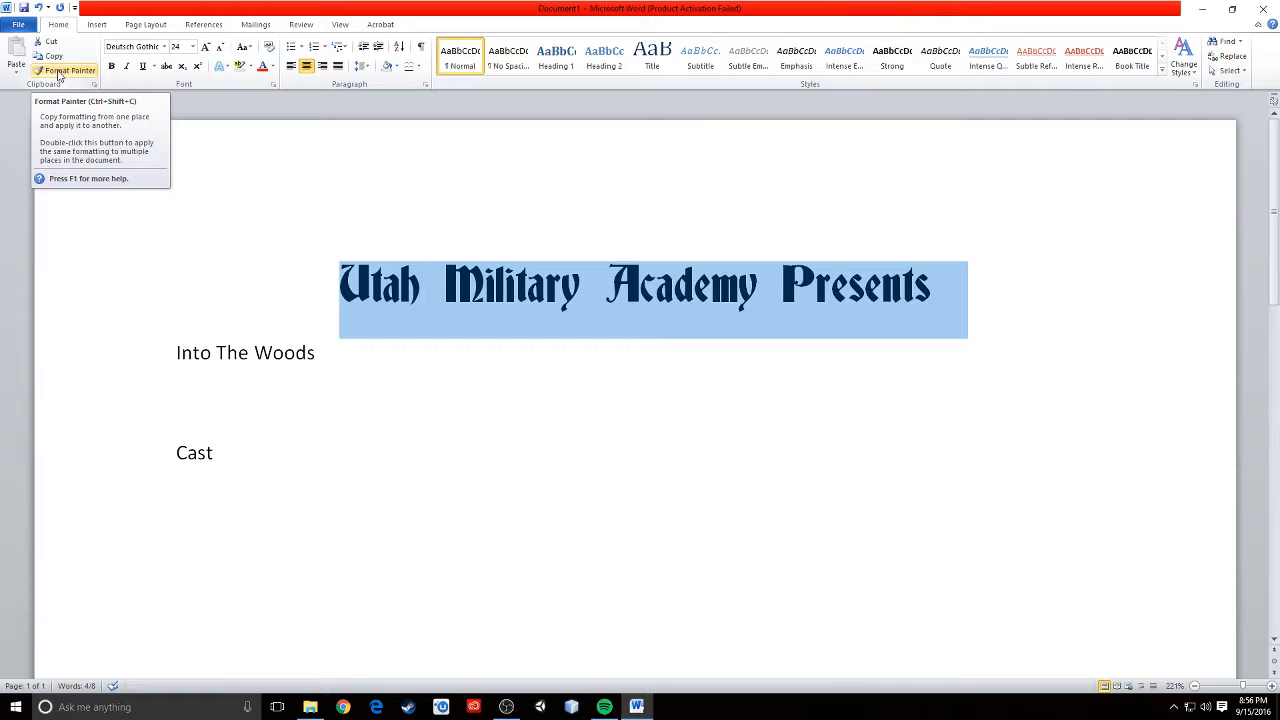
left_click(59, 77)
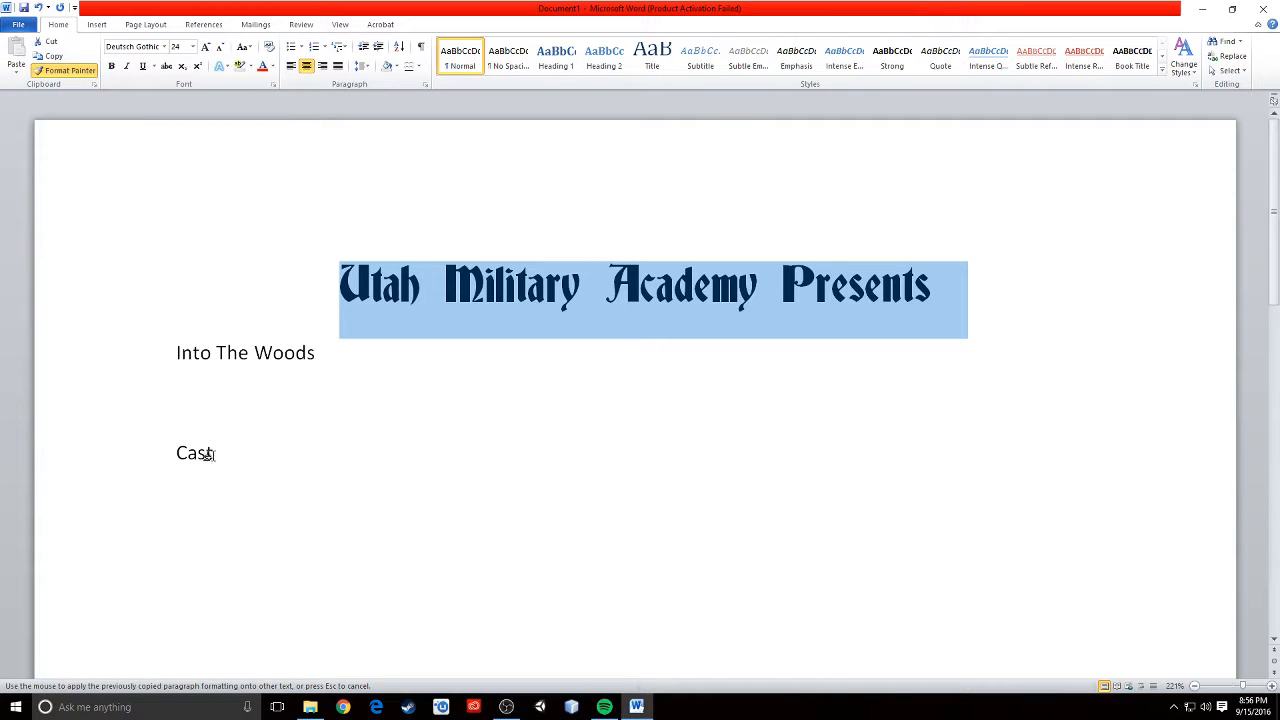
left_click_drag(210, 455, 172, 456)
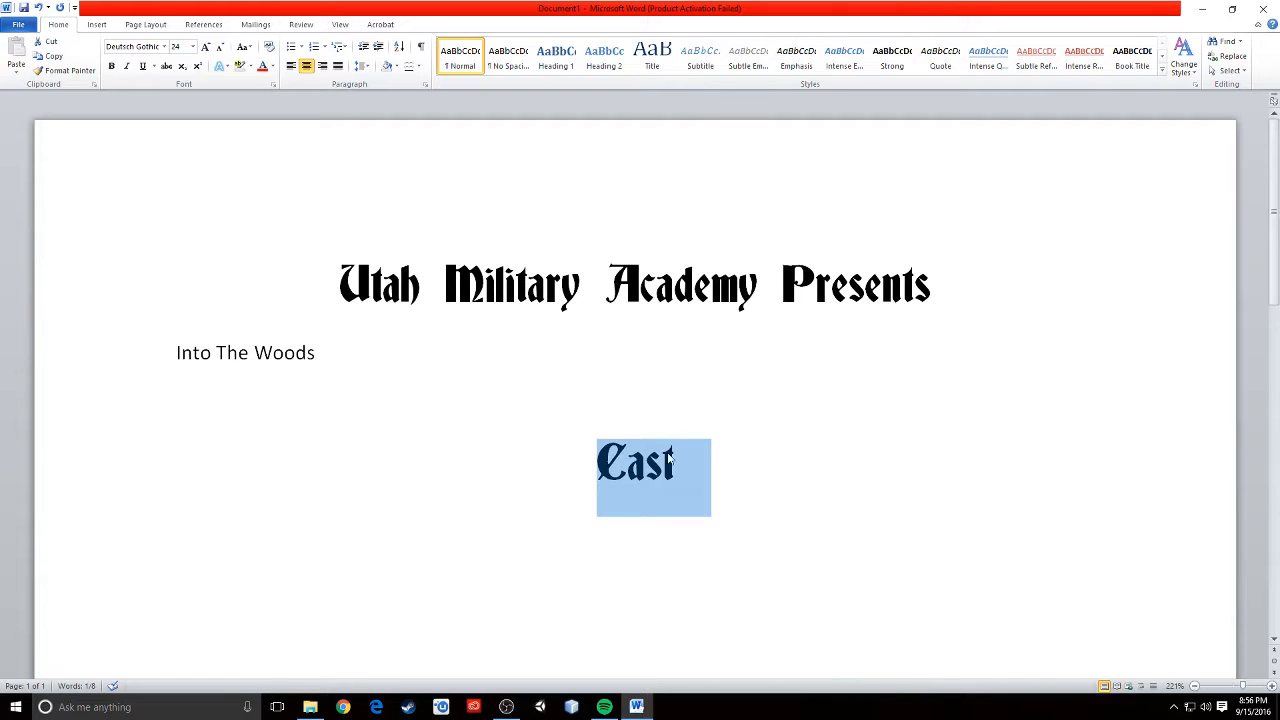
left_click(737, 486)
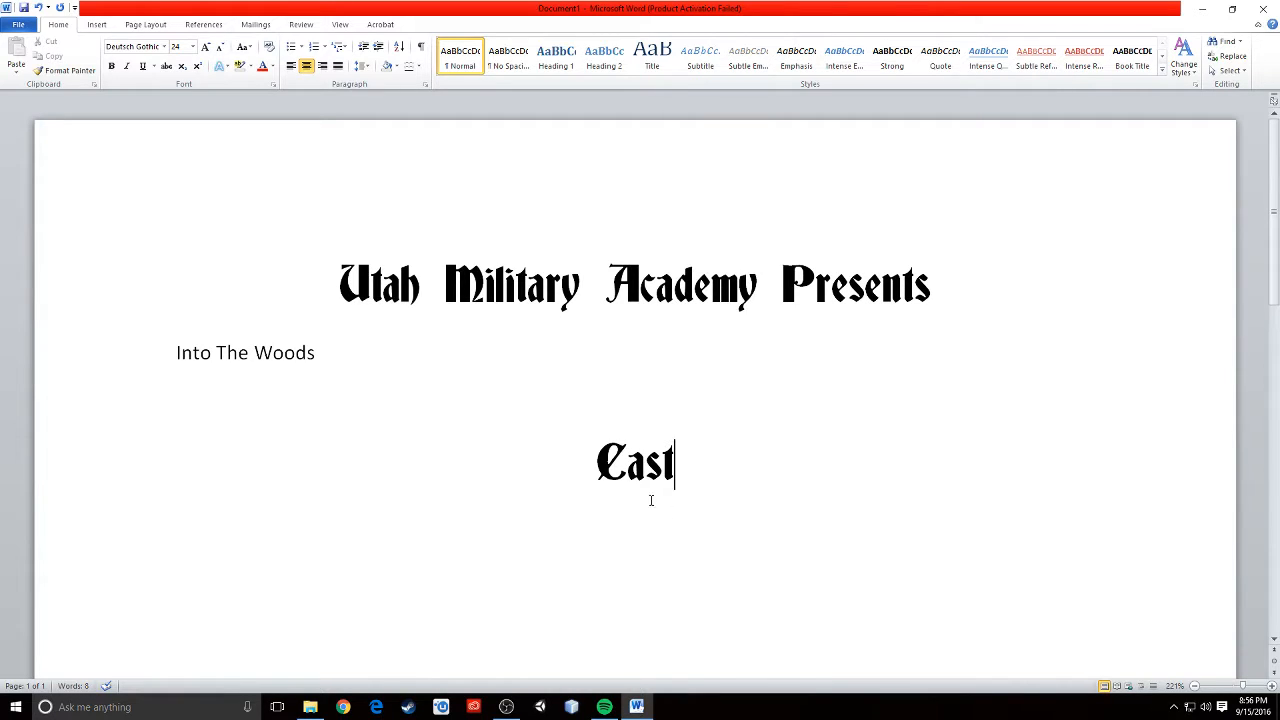
- Center and italicize the "Into The Woods" line
left_click(193, 352)
triple_click(207, 345)
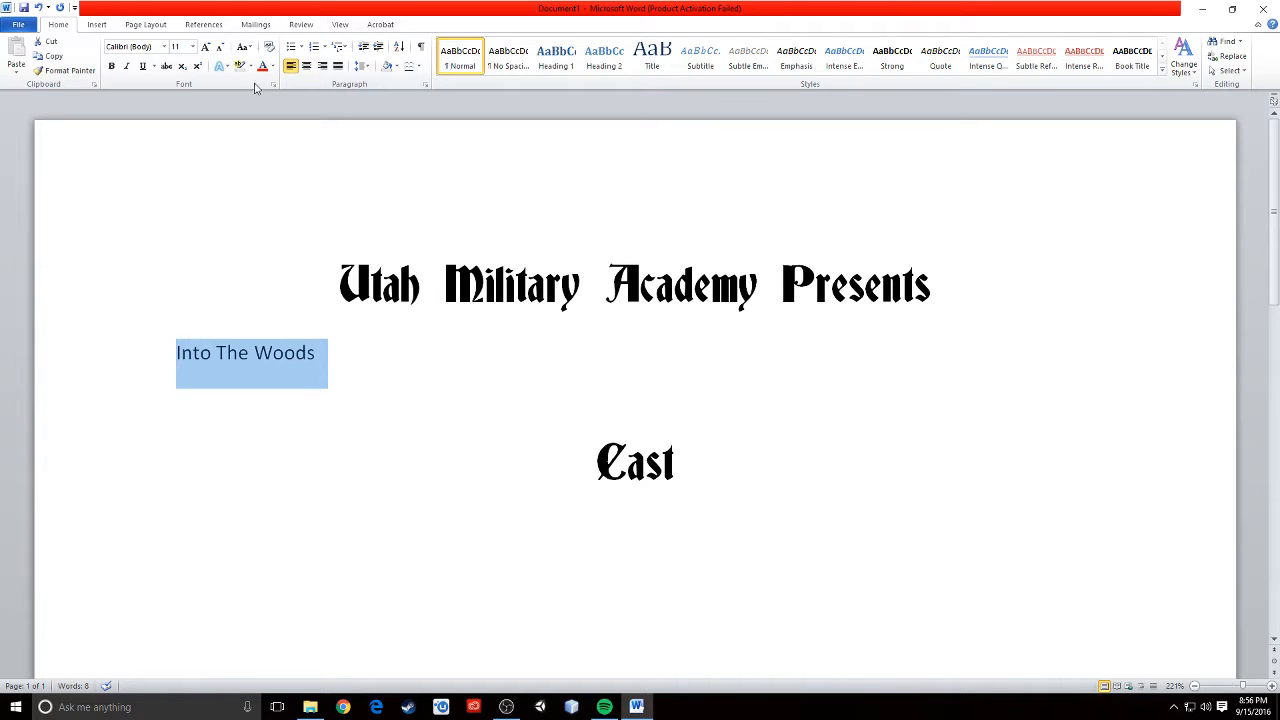
left_click(306, 65)
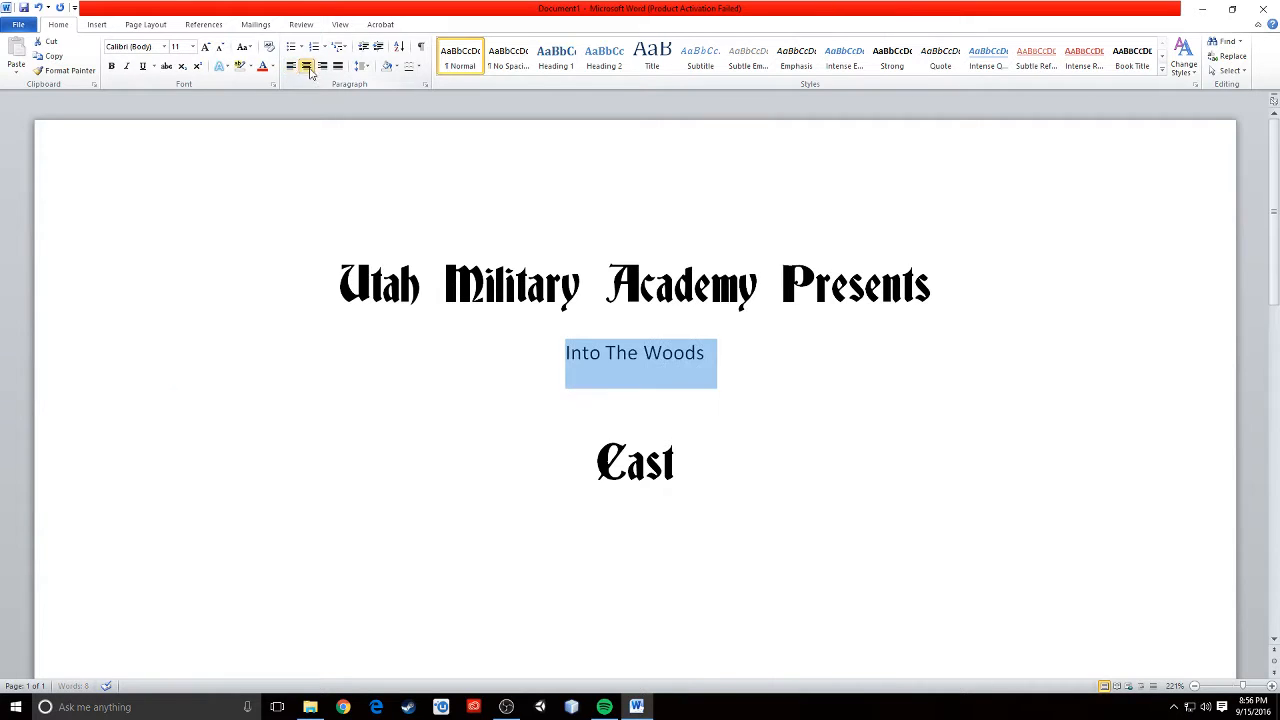
left_click(126, 65)
left_click(845, 379)
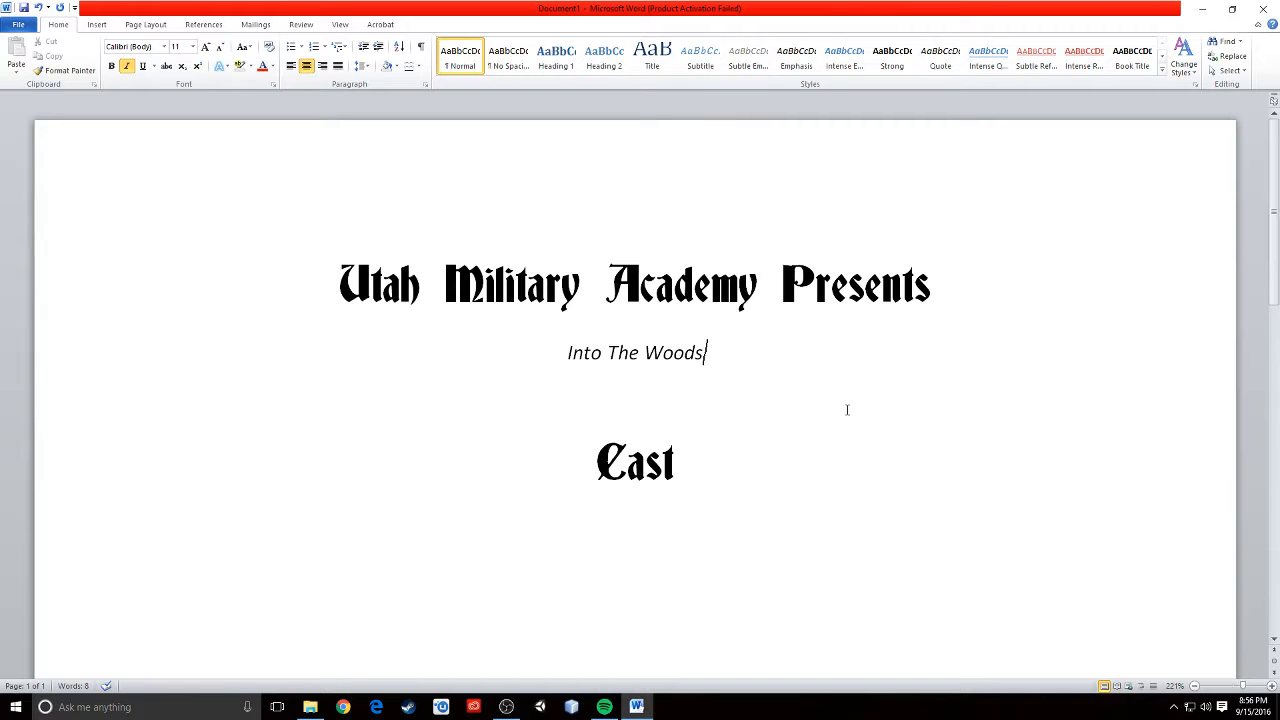
- Start a new left-aligned line below "Cast"
left_click(685, 532)
left_click(644, 556)
left_click(726, 505)
key("Return")
scroll(799, 395, "down", 2)
scroll(799, 395, "up", 2)
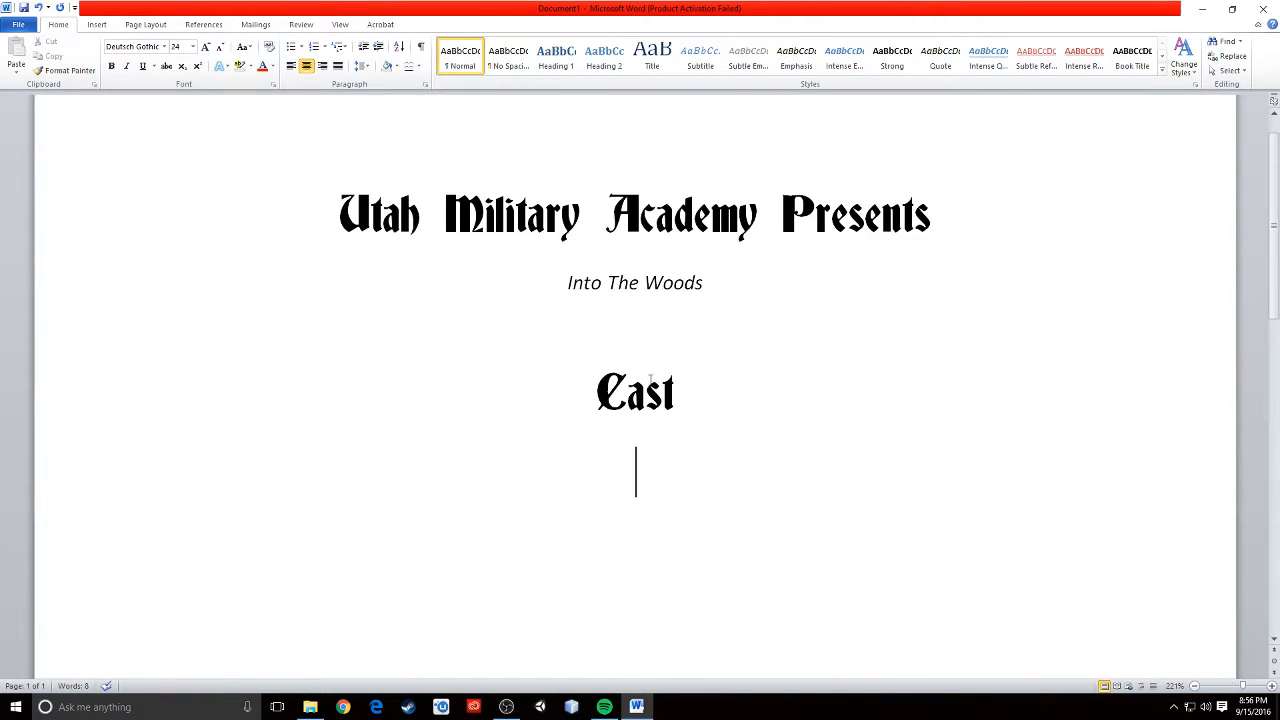
left_click(291, 67)
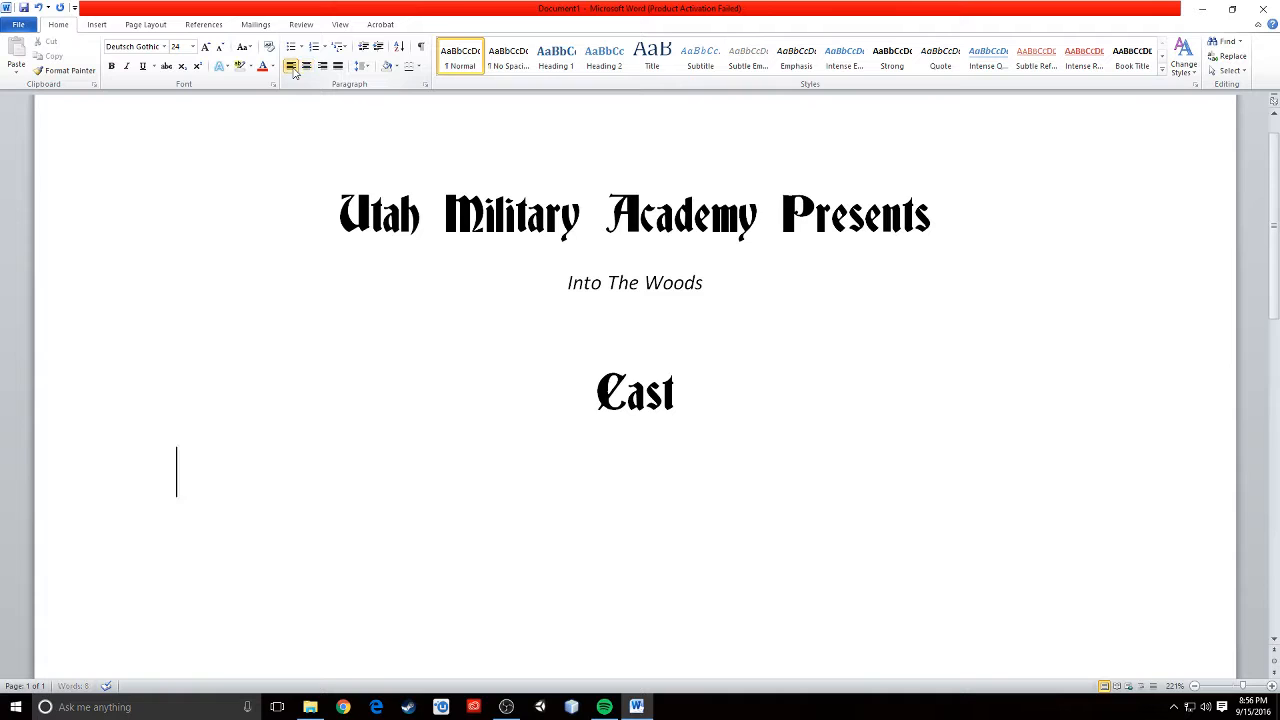
- Set the new line's font to Calibri (Body) at size 11
left_click(166, 49)
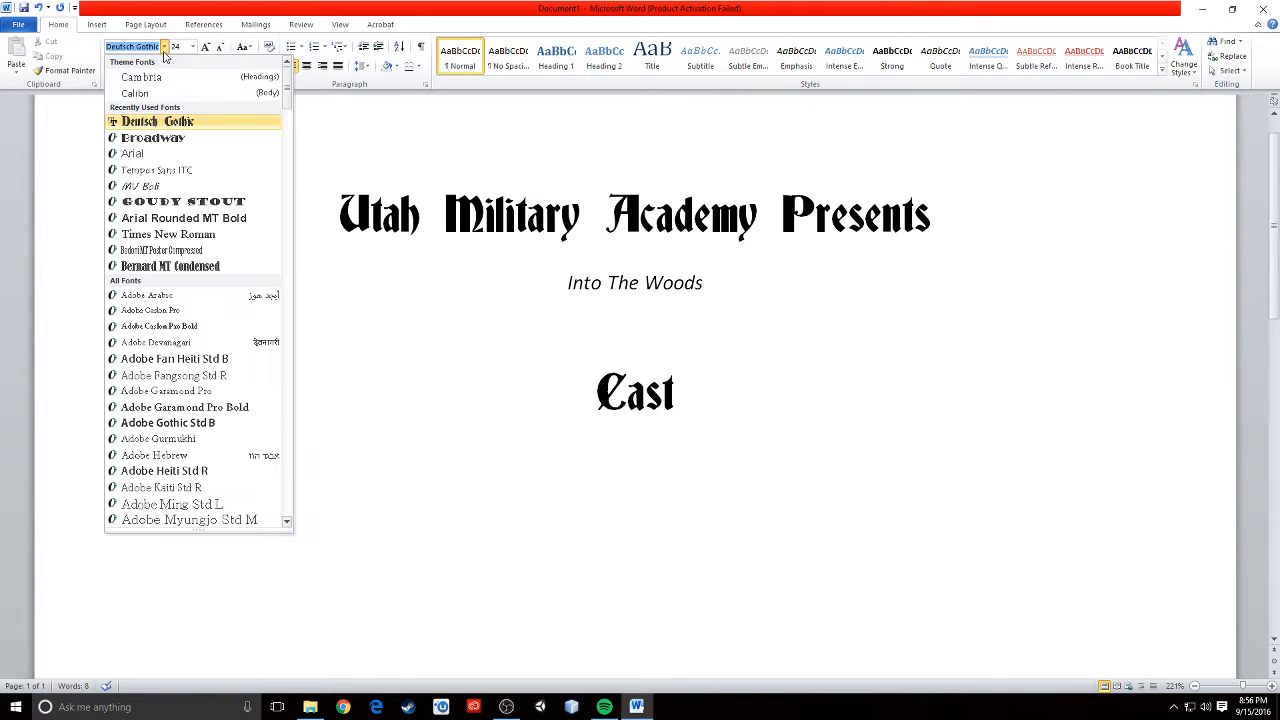
left_click(160, 96)
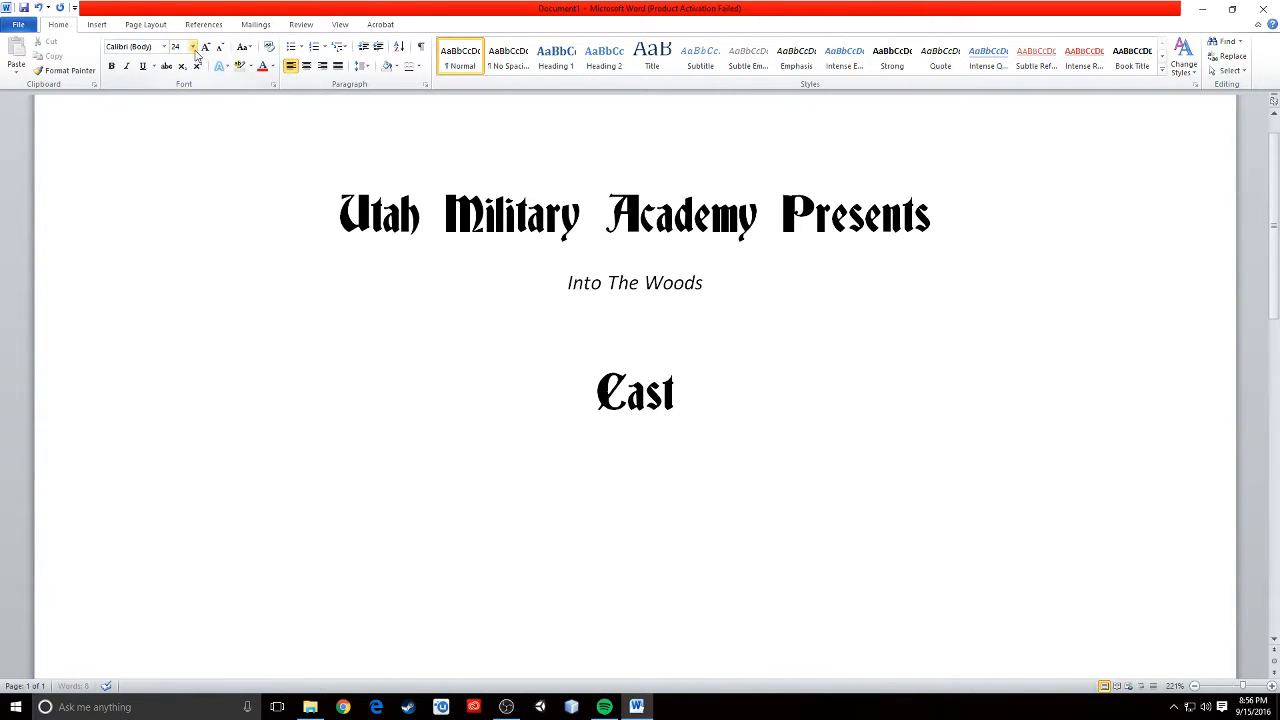
left_click(192, 47)
left_click(178, 100)
- Open the paragraph tab settings and set a tab stop at 1.25" for the new line
left_click(425, 88)
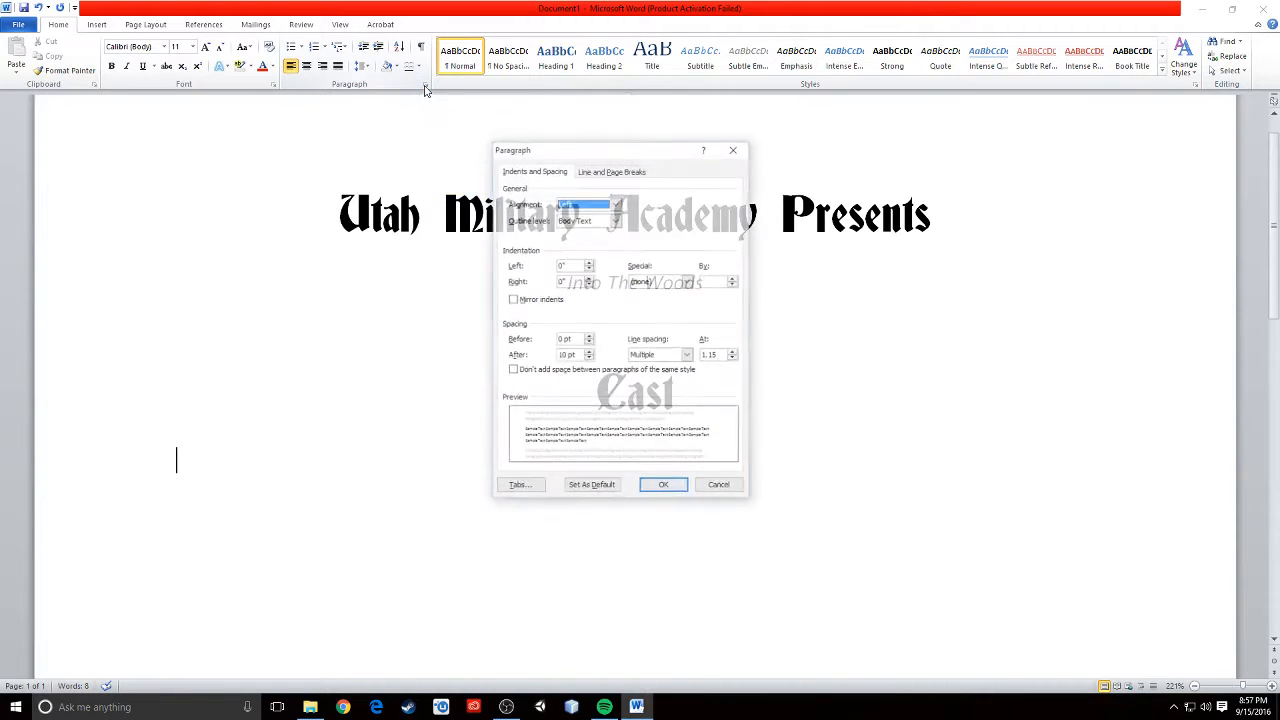
left_click_drag(598, 153, 594, 149)
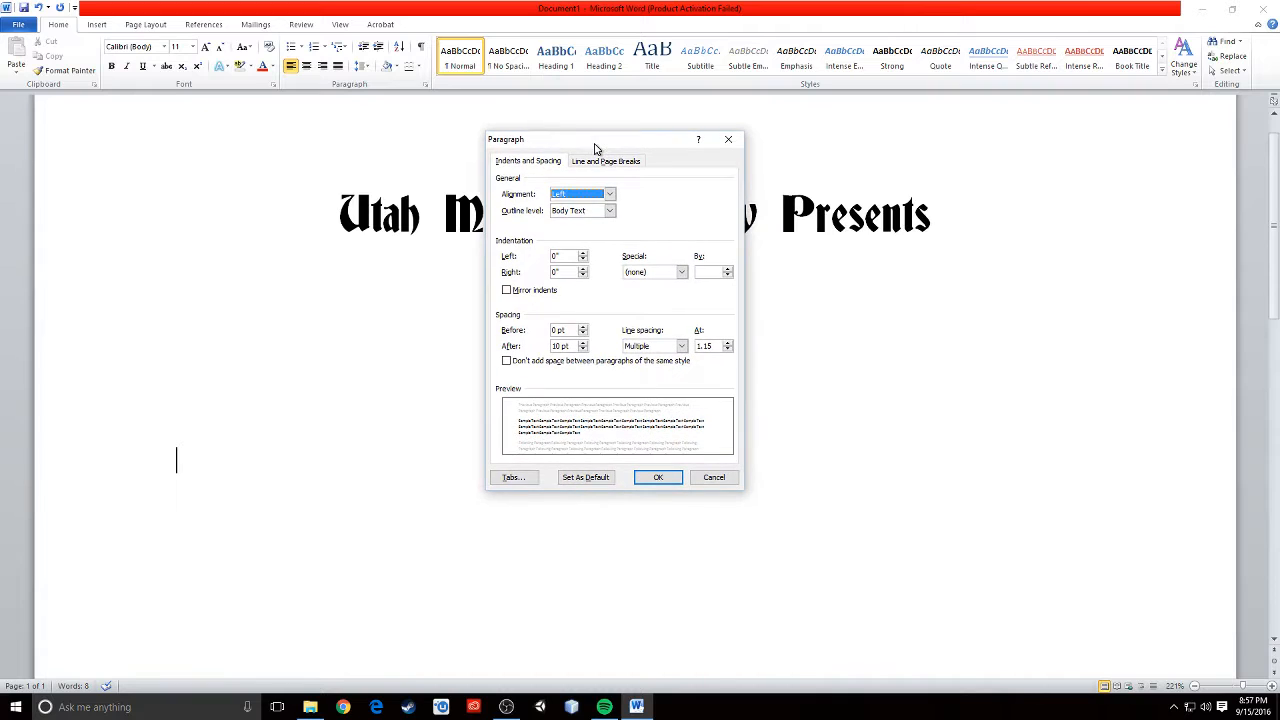
left_click(510, 480)
left_click_drag(600, 268, 449, 344)
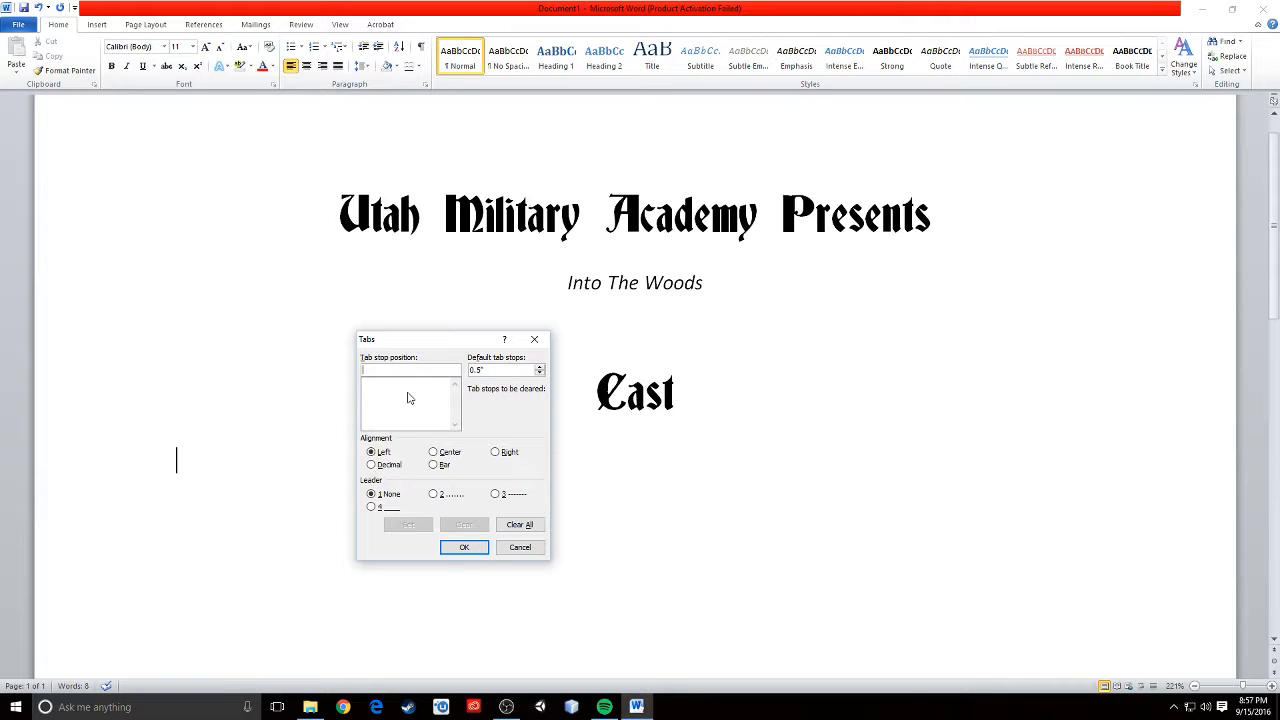
type("1.25")
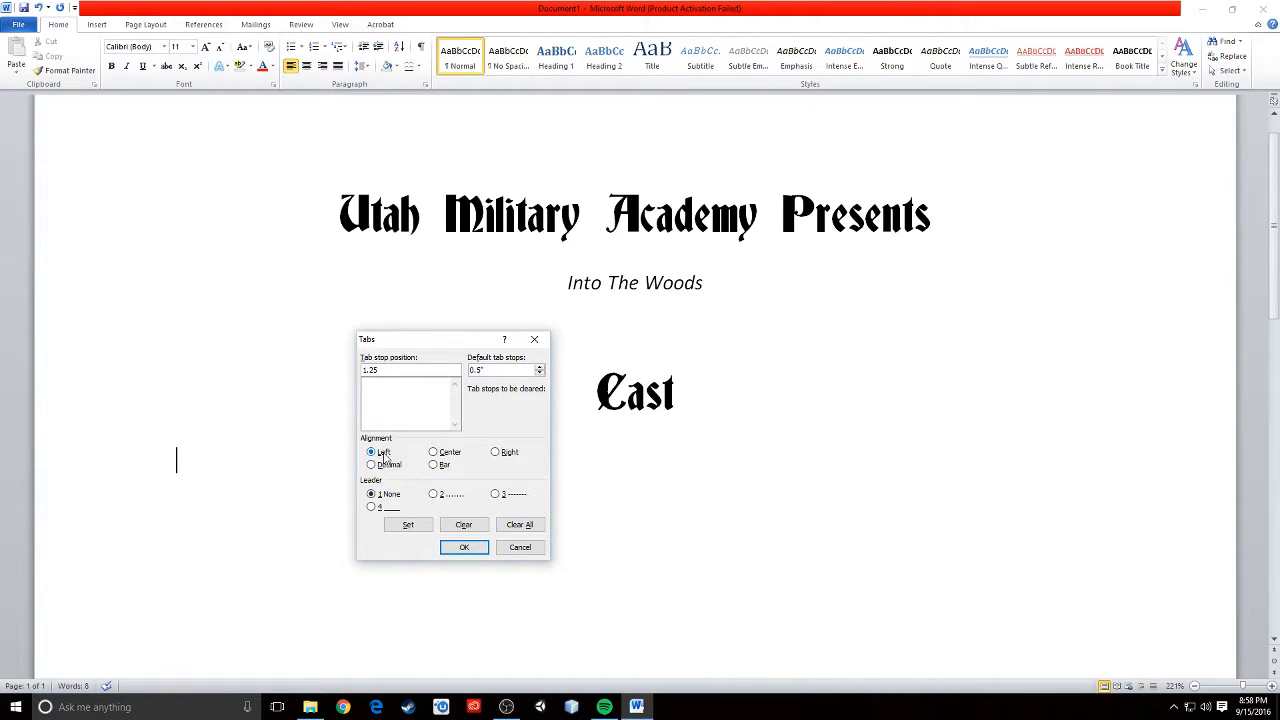
left_click(405, 527)
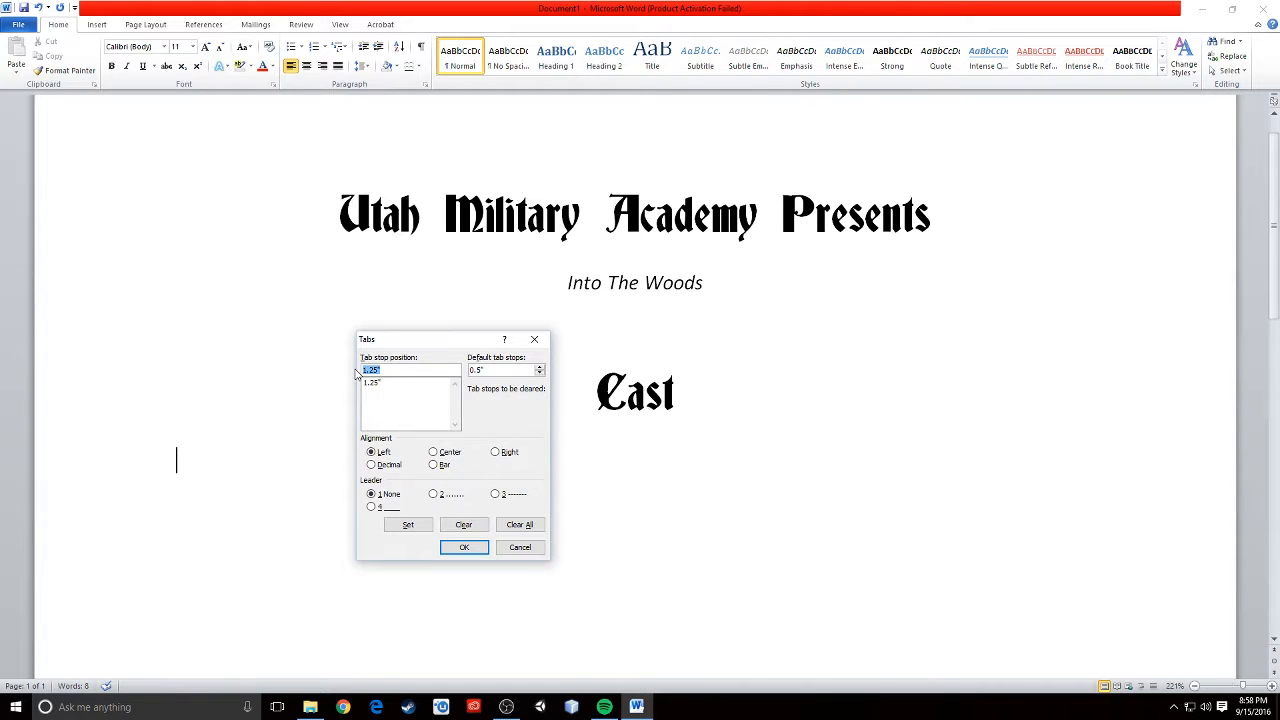
- Add a 4.5" tab stop with a dotted leader and close the tab settings
type("4.5")
left_click(433, 495)
left_click(405, 525)
left_click(464, 549)
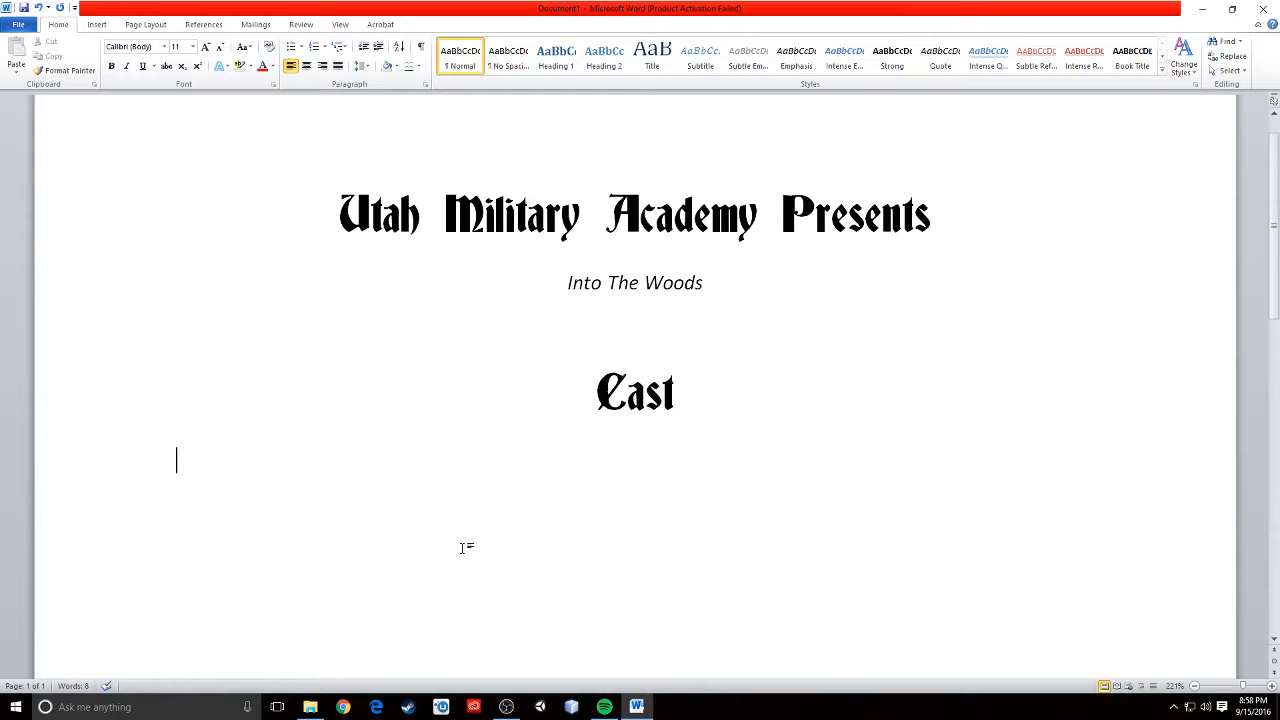
key("Tab")
type("The Witch")
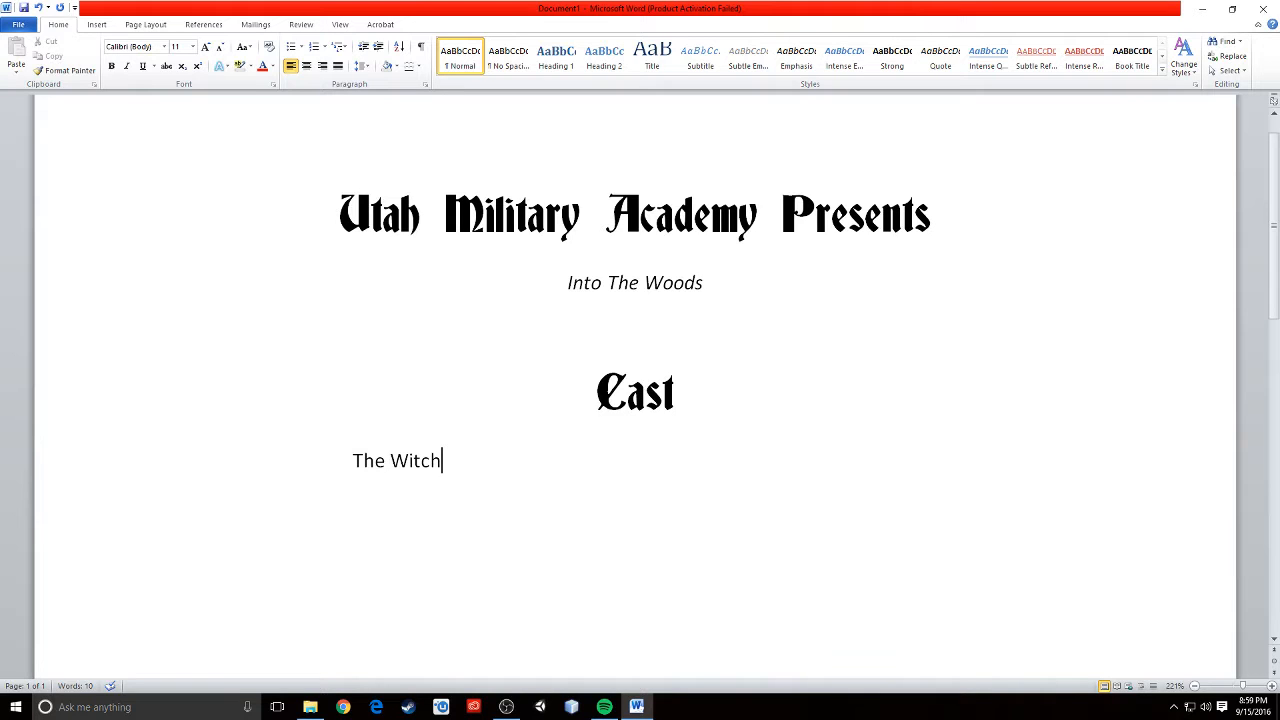
key("Tab")
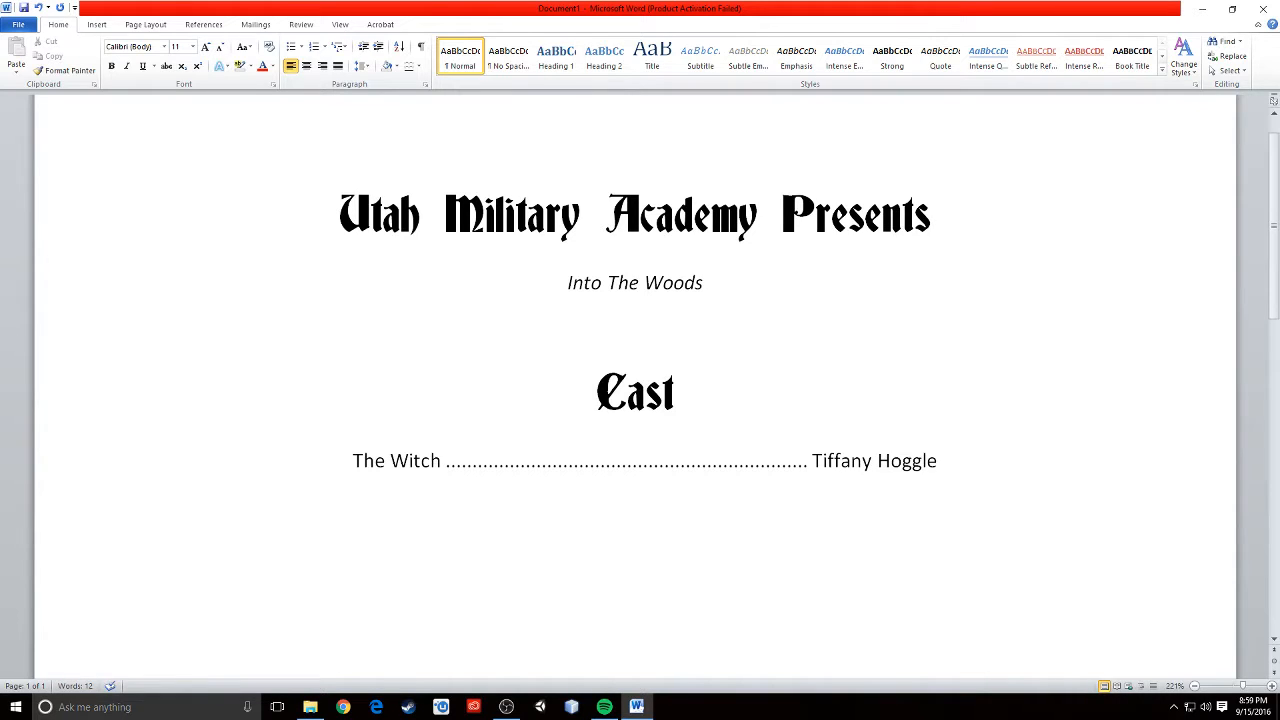
key("Return")
key("Tab")
type("Baker")
key("Tab")
type("S")
key("BackSpace")
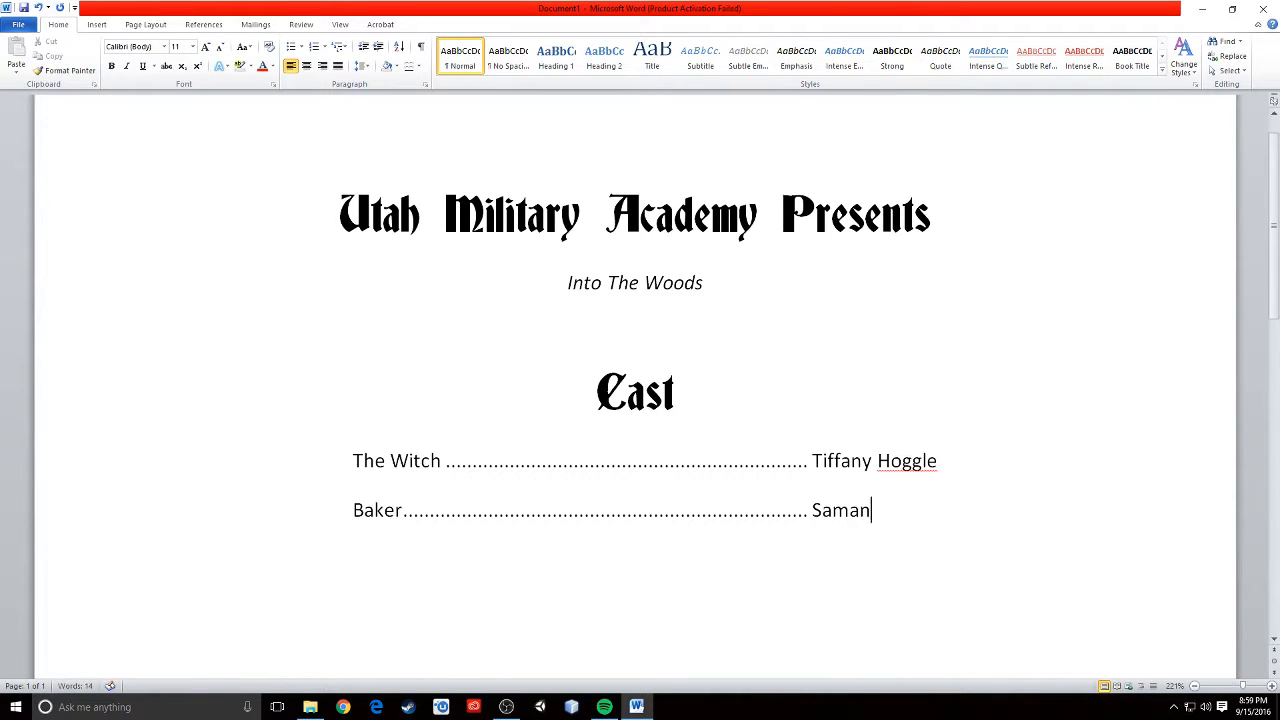
- Start a new line, clear all its tab stops, and set a right-aligned 3" tab stop with a dotted leader
key("Return")
key("BackSpace")
left_click(425, 86)
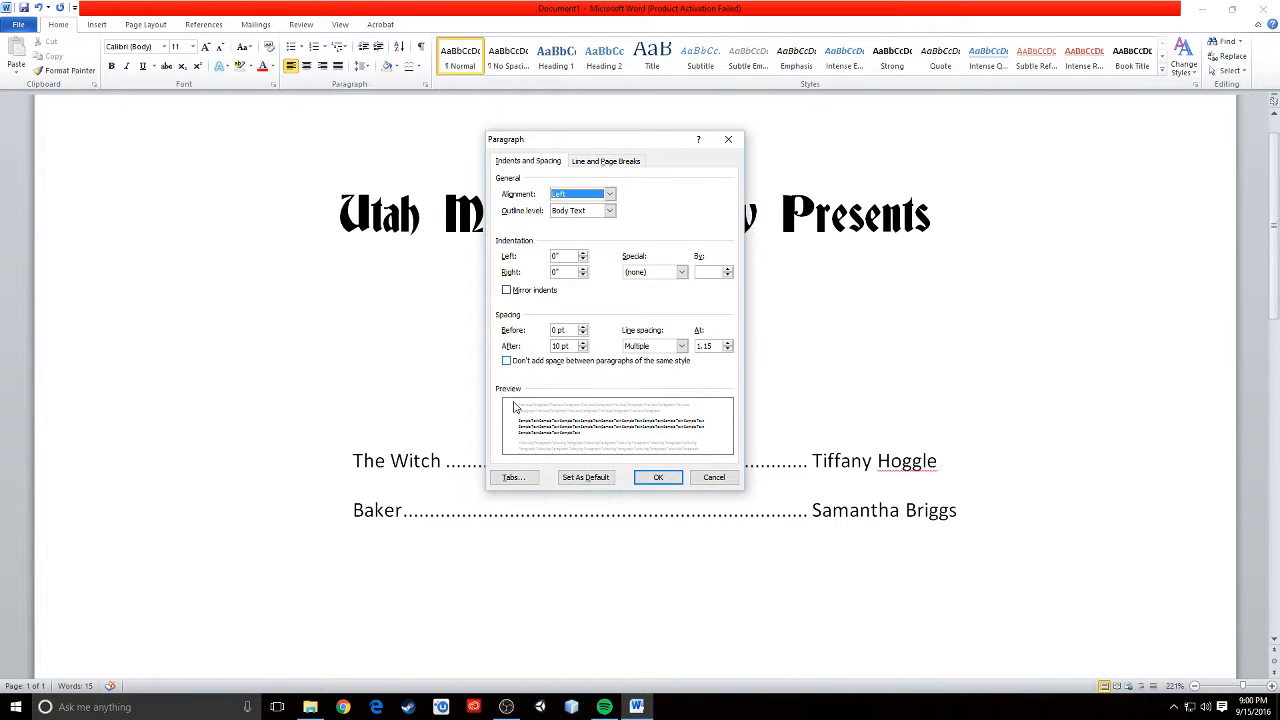
left_click(511, 479)
left_click_drag(448, 348, 478, 305)
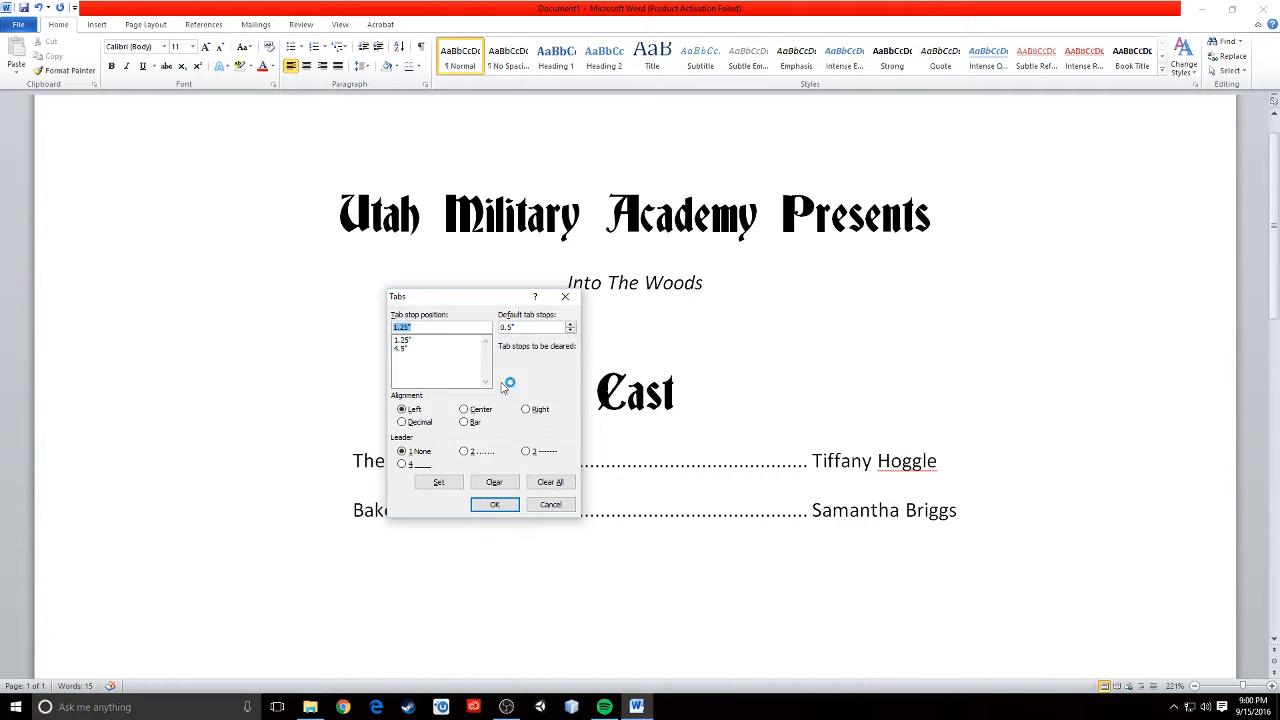
left_click(549, 484)
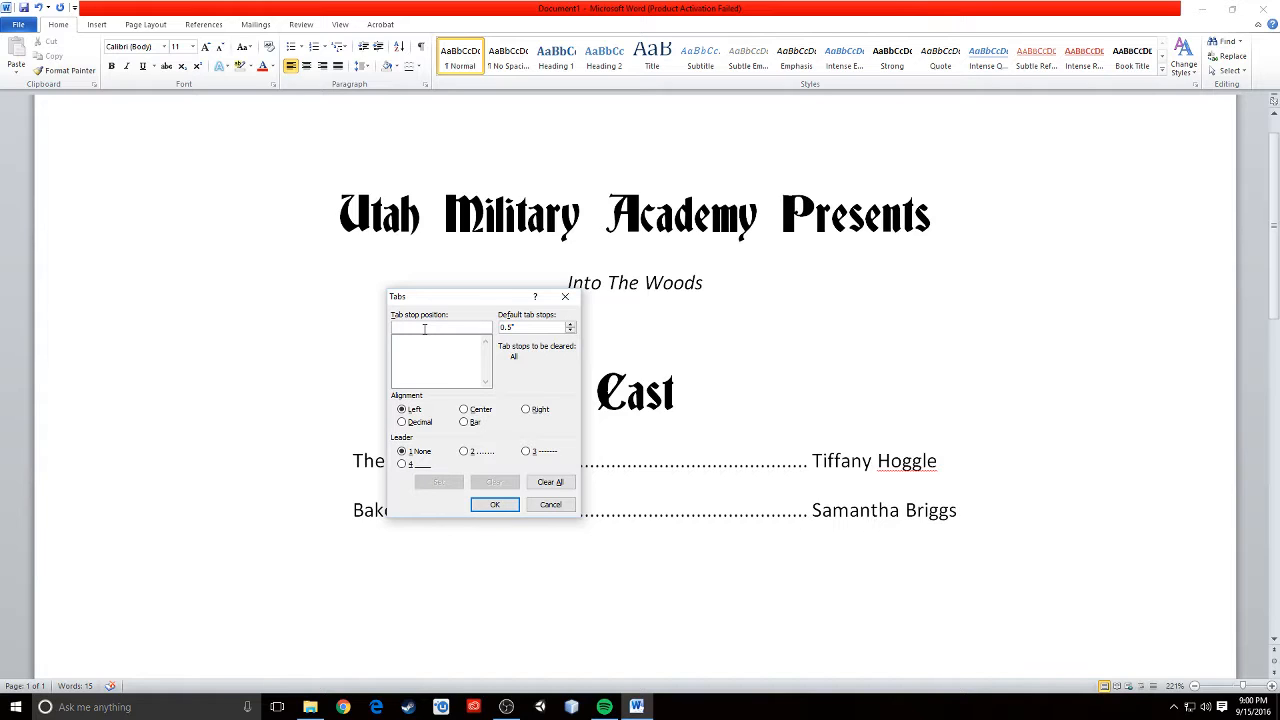
type("3")
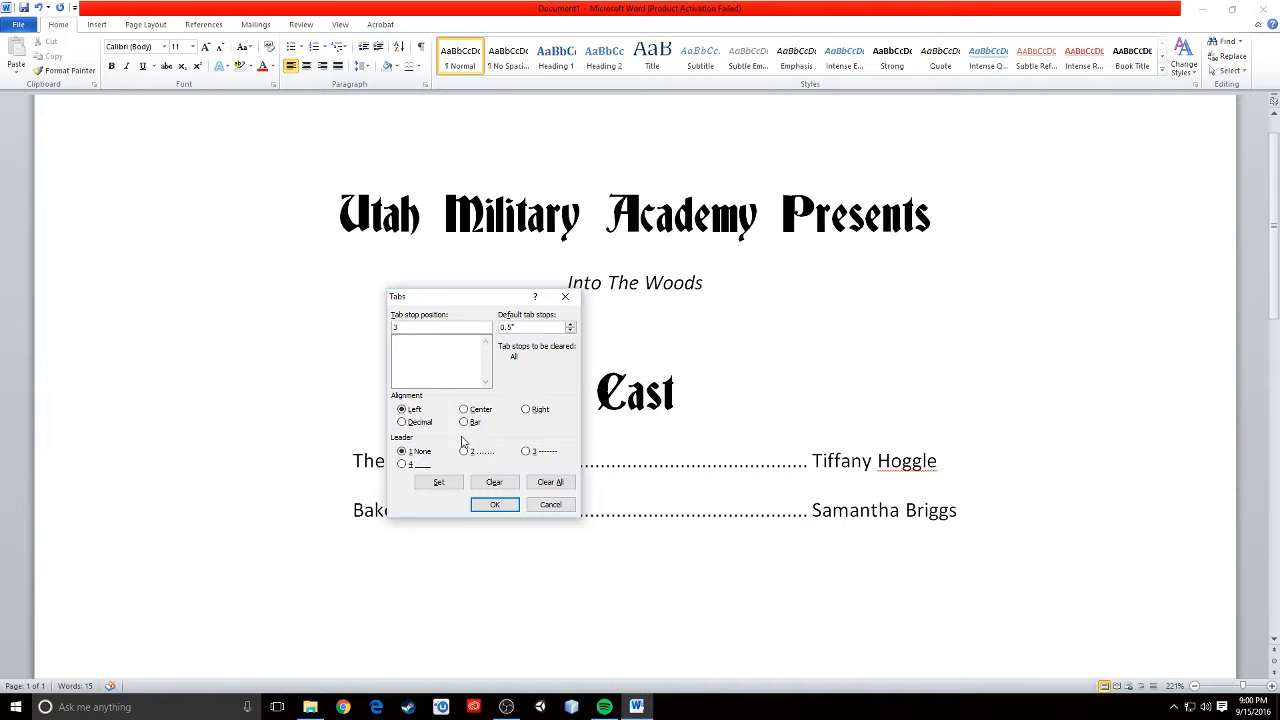
left_click(525, 410)
left_click(465, 452)
left_click(438, 482)
- Add a left 3.5" tab stop without leader and a right 6.5" tab stop with a dotted leader
type("3")
left_click(402, 409)
left_click(402, 451)
left_click(438, 482)
type("6.5")
left_click(526, 409)
left_click(466, 452)
left_click(438, 482)
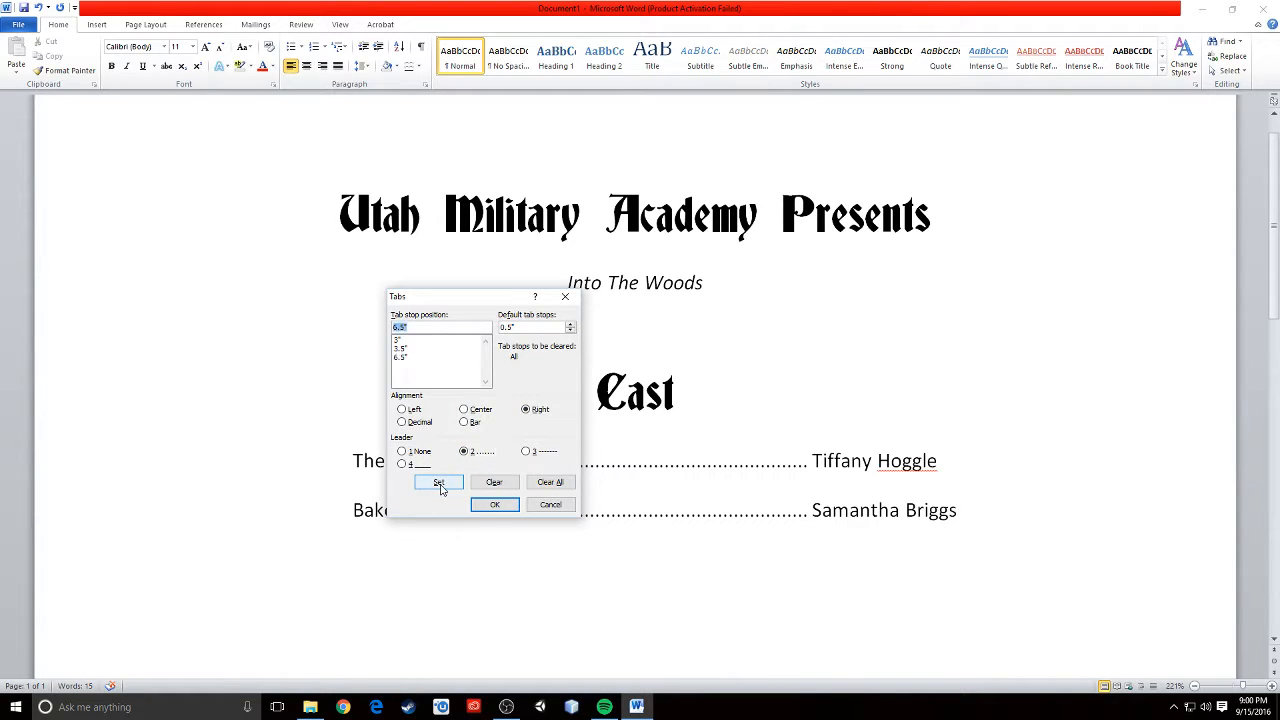
left_click(505, 508)
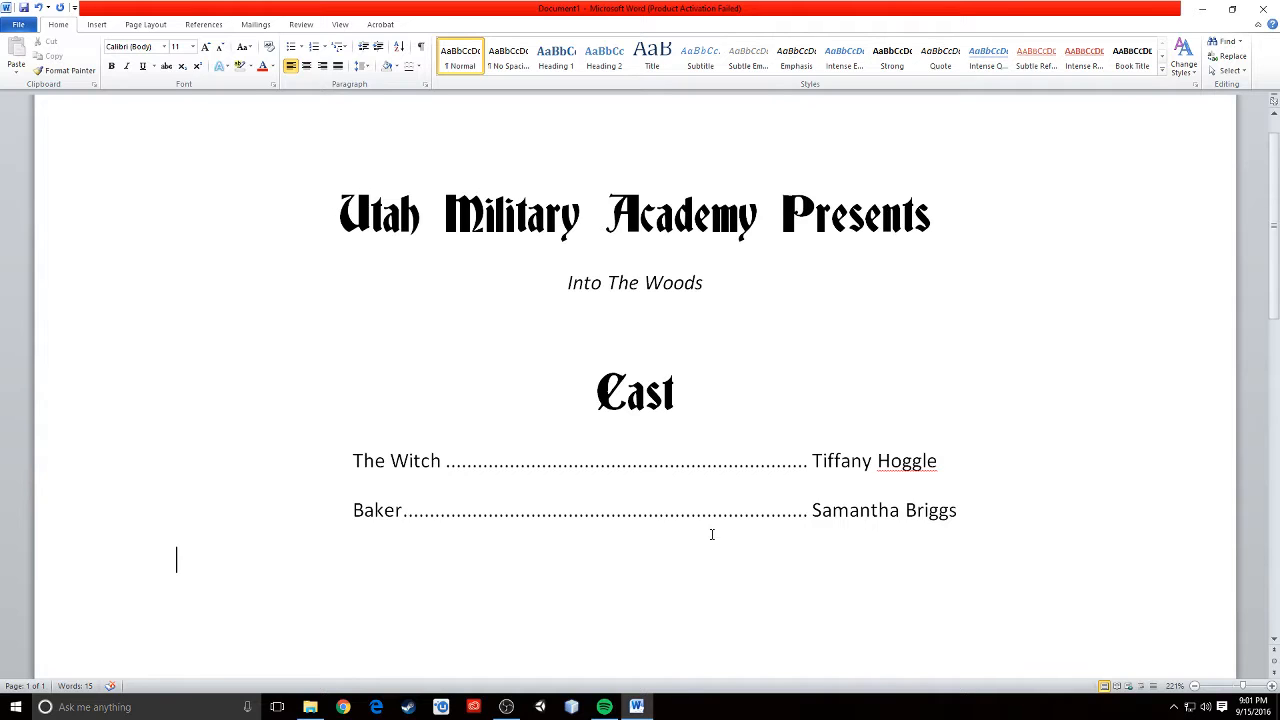
type("The Narrator")
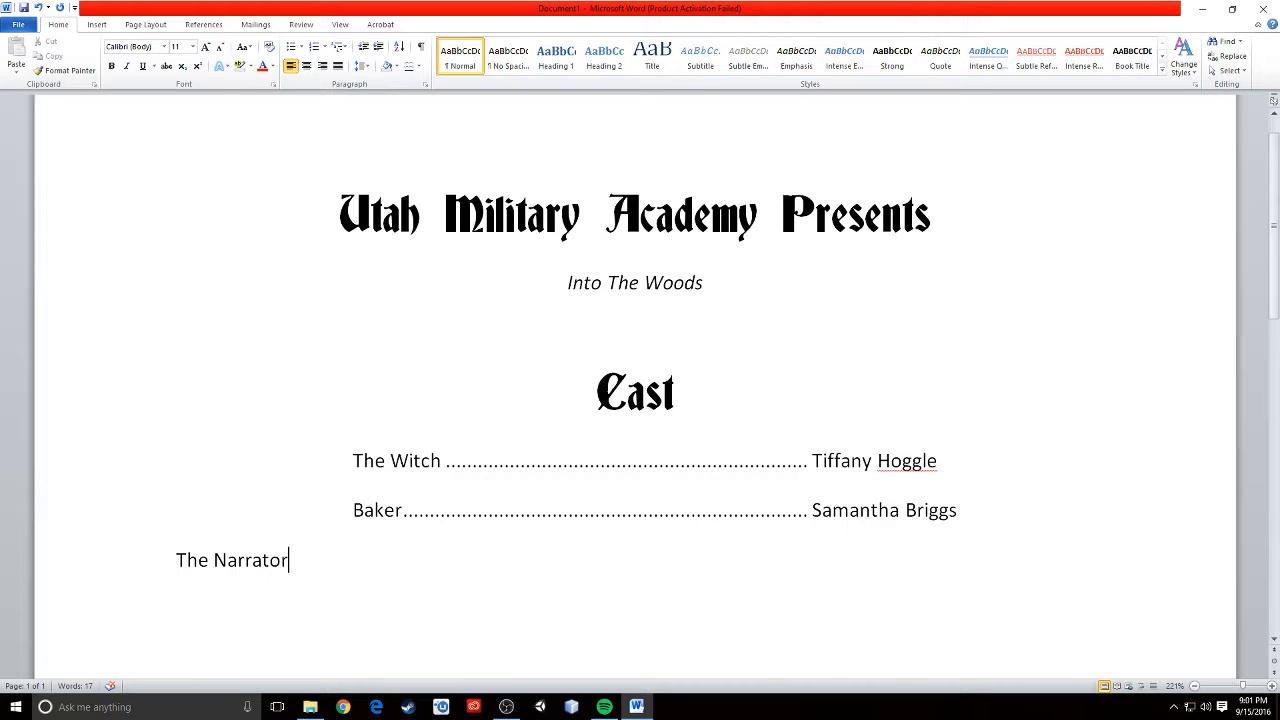
key("Tab")
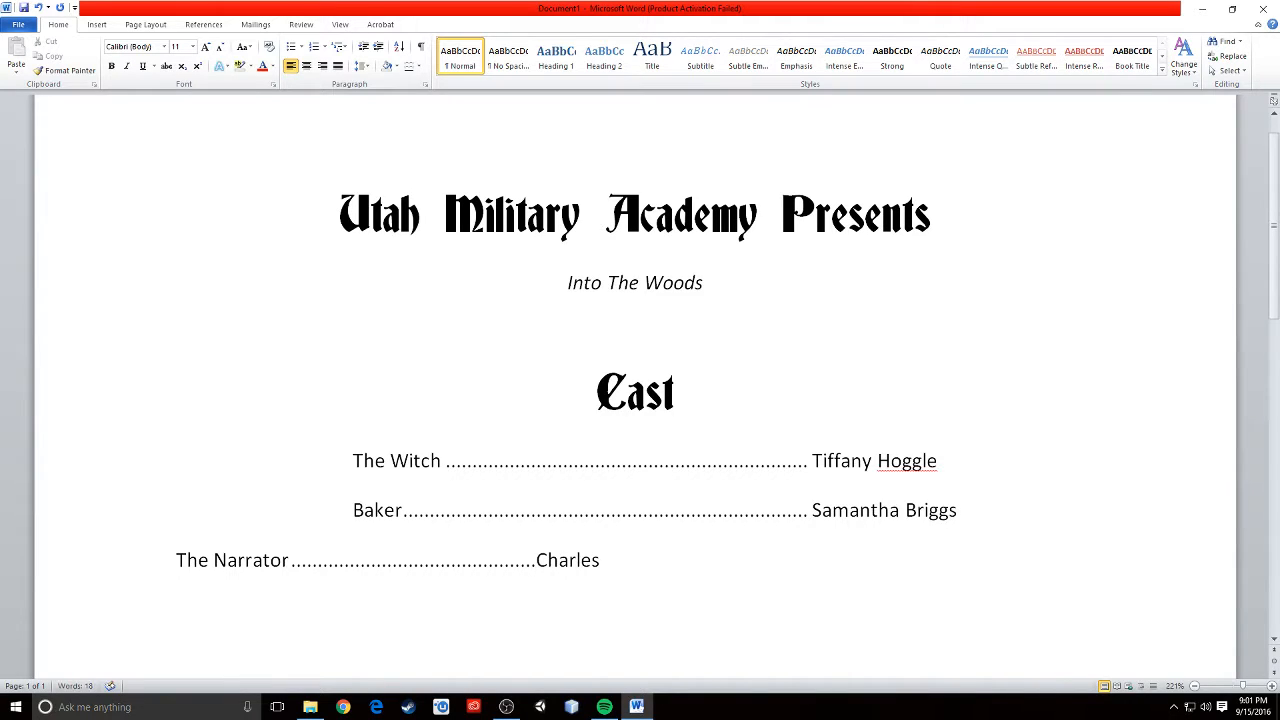
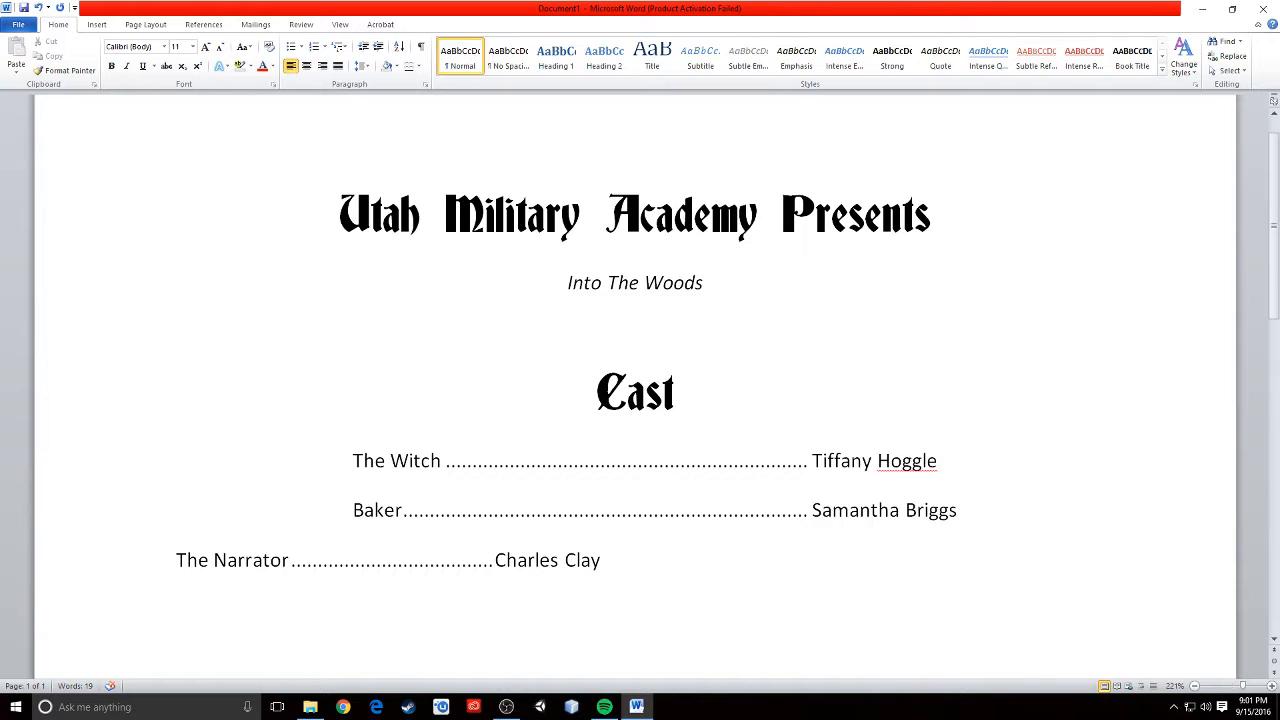
key("Tab")
type("Rapunzel")
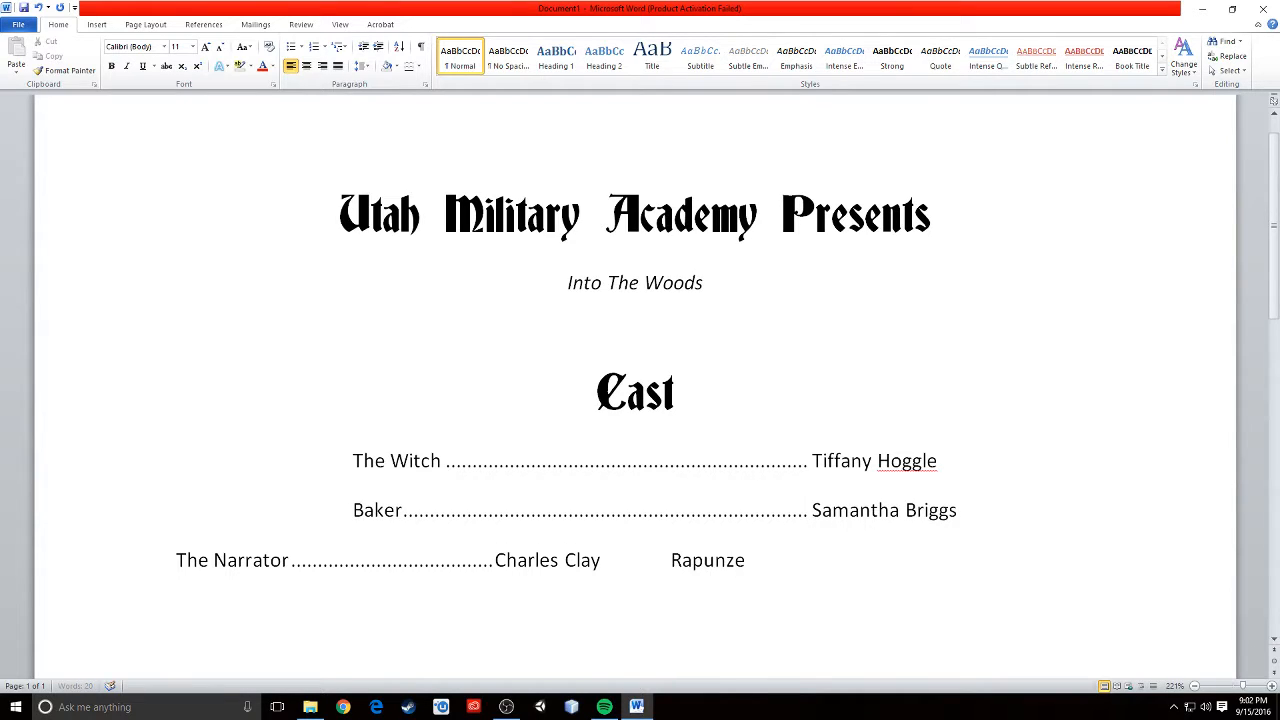
key("Return")
type("s")
key("BackSpace")
key("BackSpace")
key("BackSpace")
type("l's Prince")
key("Tab")
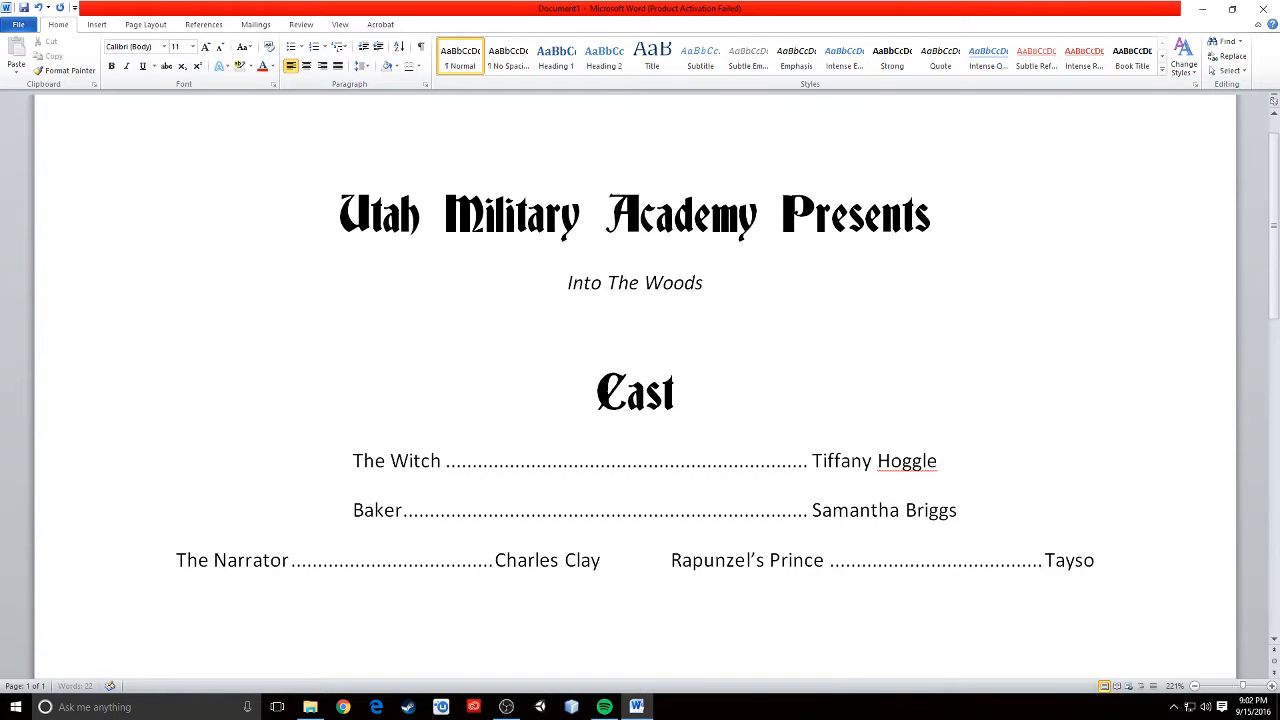
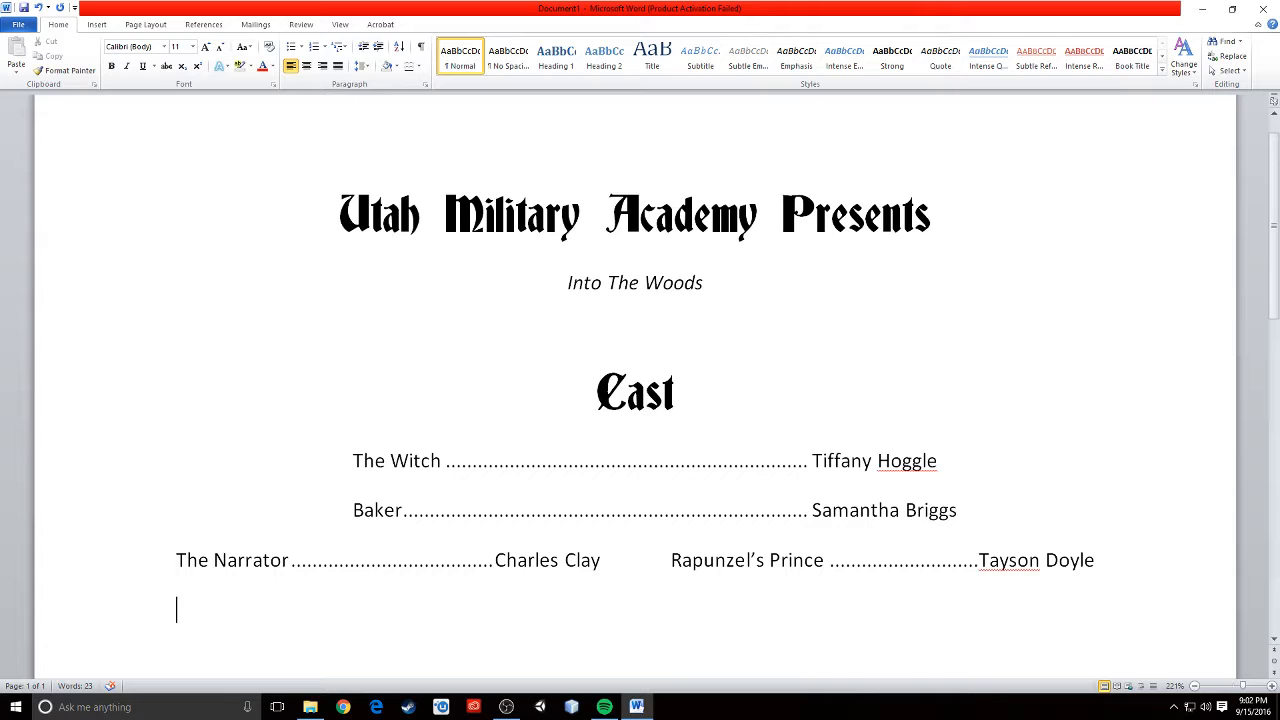
type("The Mysterious man")
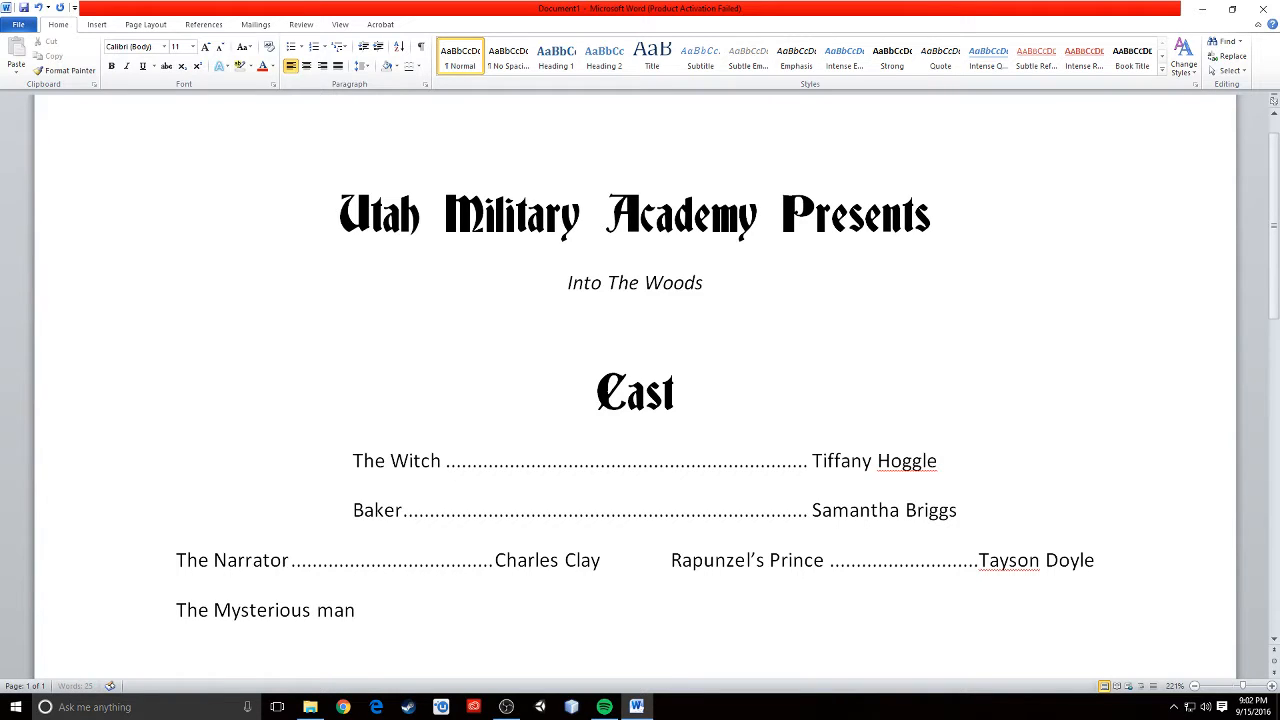
key("BackSpace")
key("BackSpace")
key("BackSpace")
type("Man ...........................................")
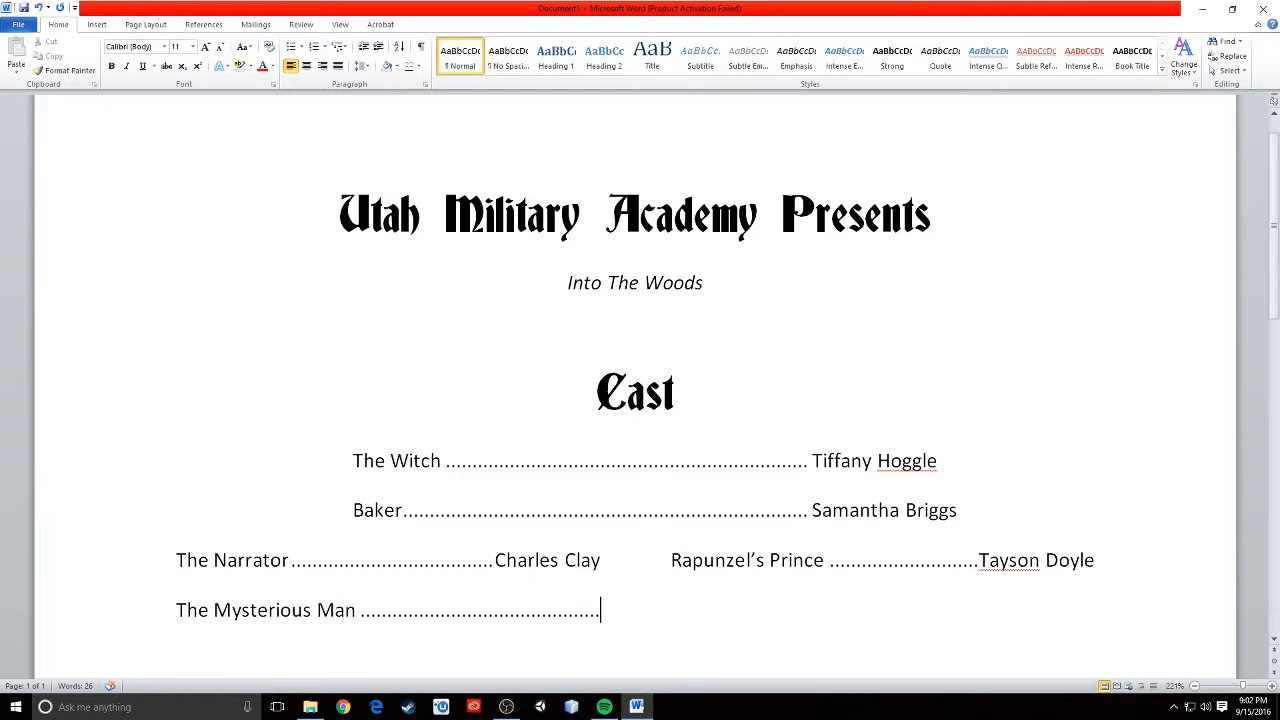
scroll(615, 598, "down", 1)
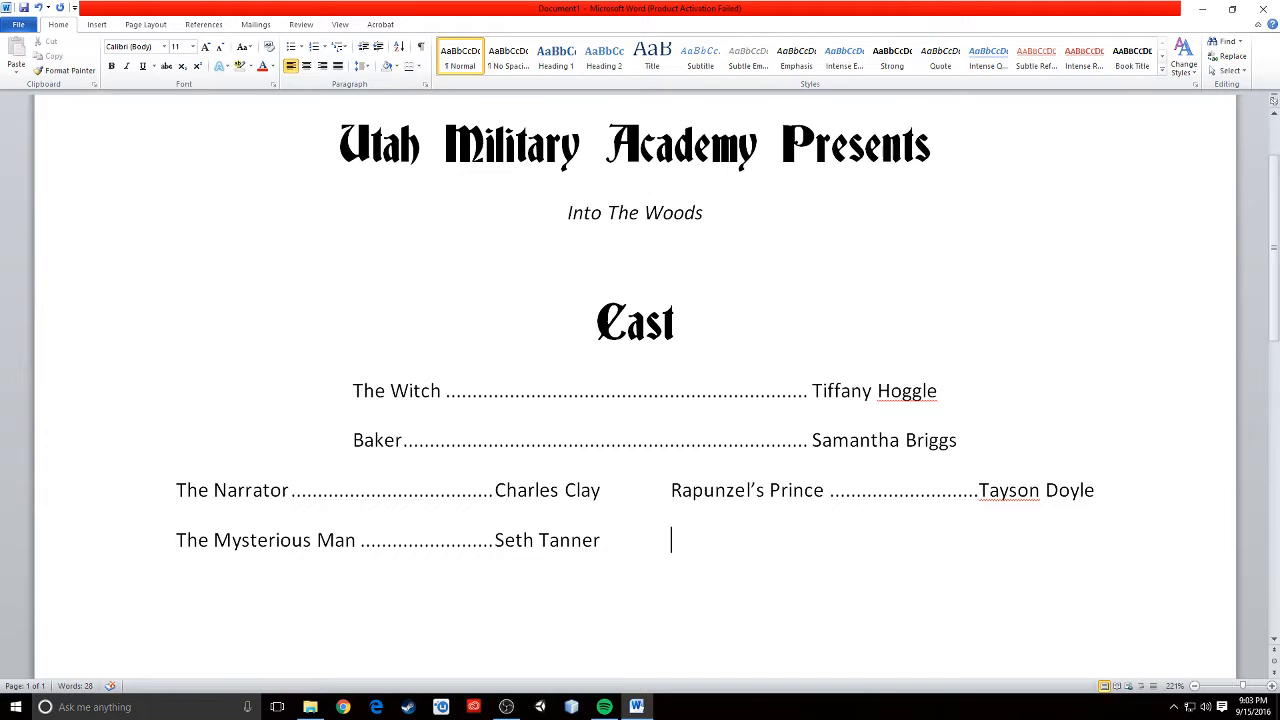
type("Florinda")
key("Tab")
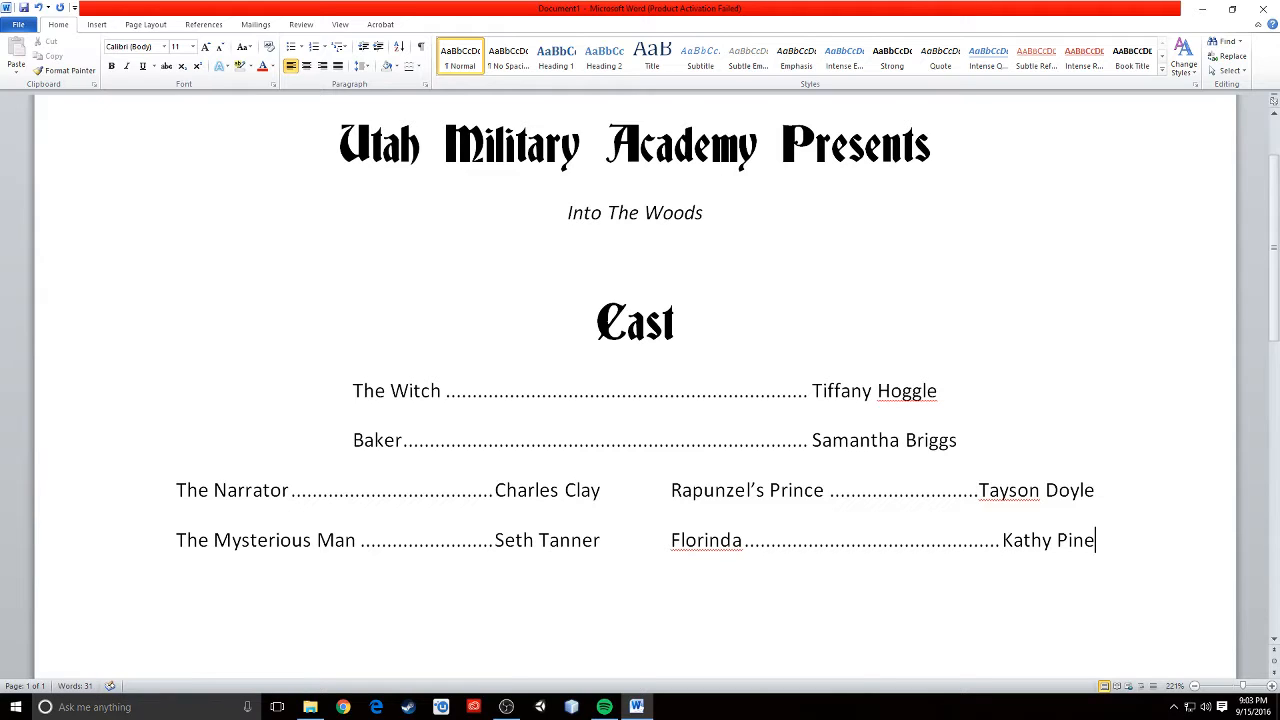
- Add a "Chorus" line below the cast list and copy the "Cast" heading's formatting onto it
key("Return")
key("Return")
type("Chorus")
left_click(70, 71)
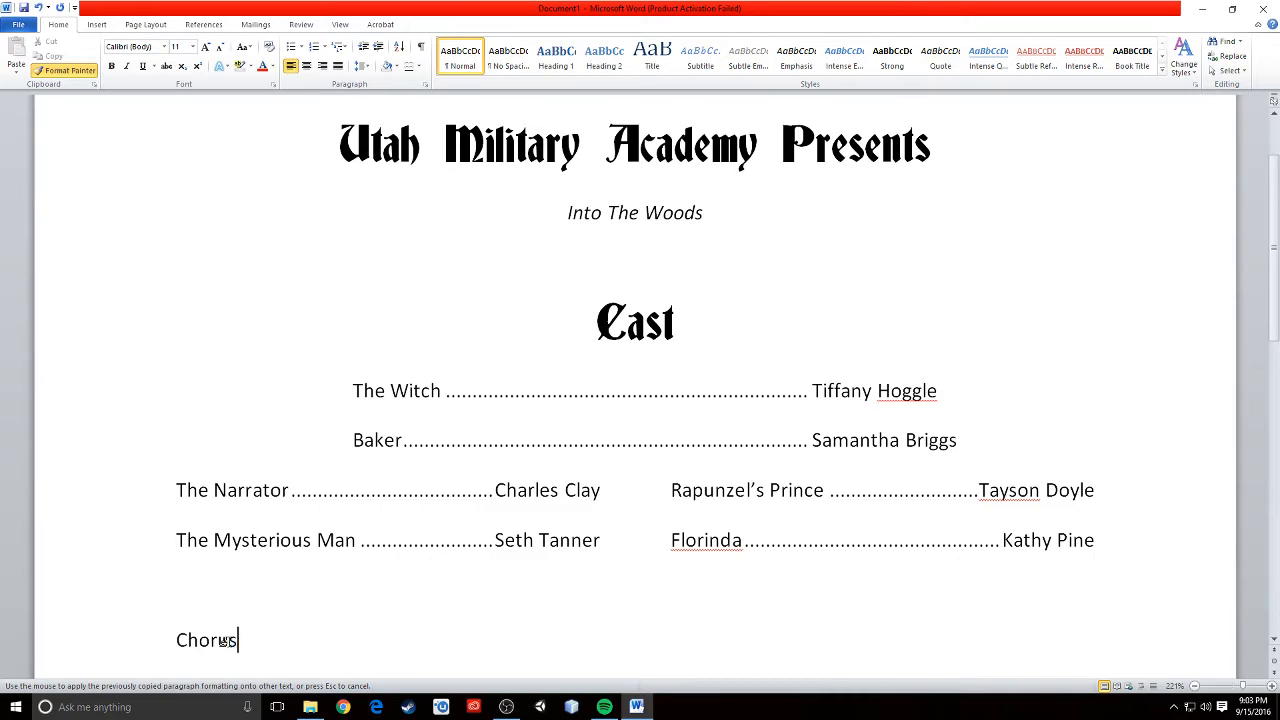
left_click_drag(228, 640, 177, 640)
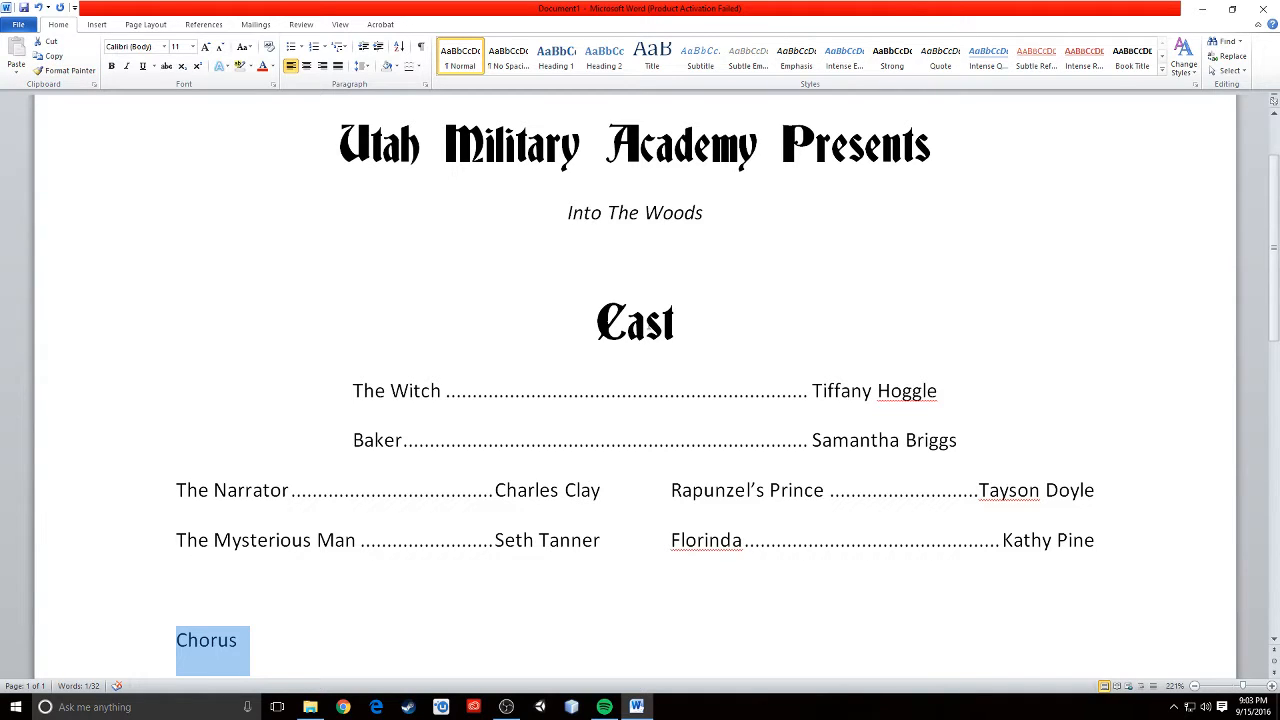
left_click(640, 320)
left_click_drag(640, 320, 590, 318)
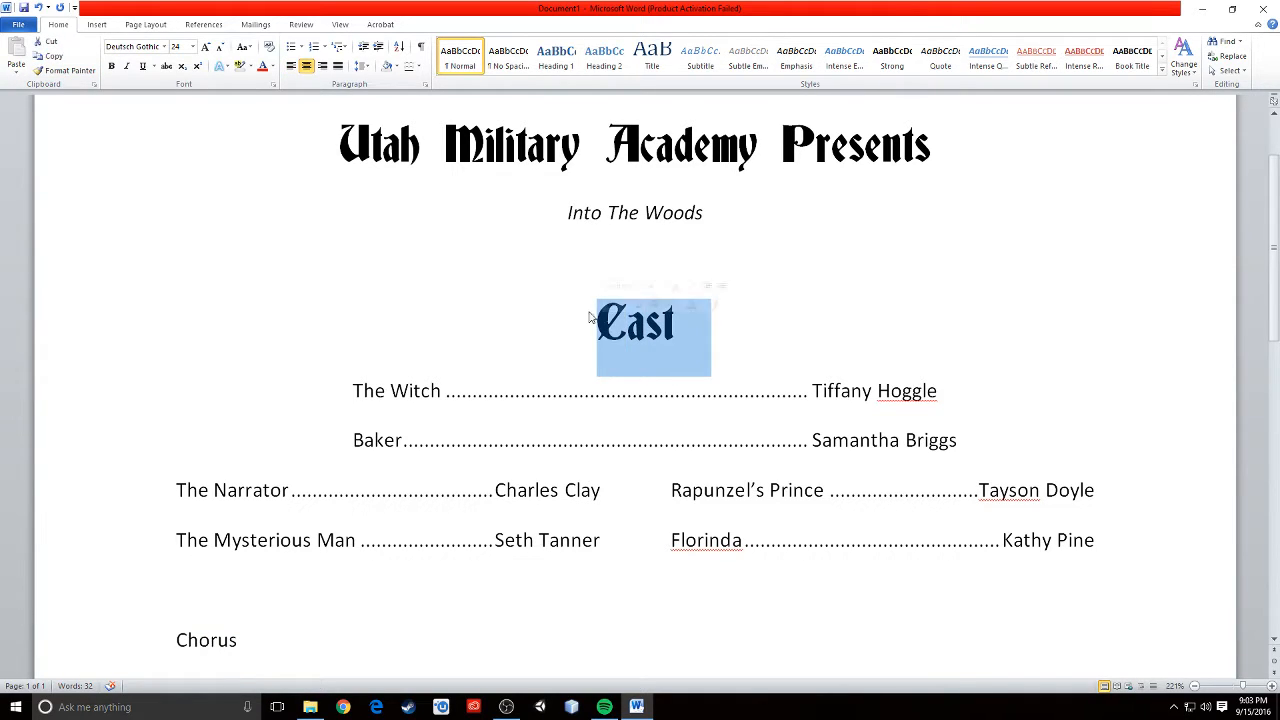
left_click(65, 73)
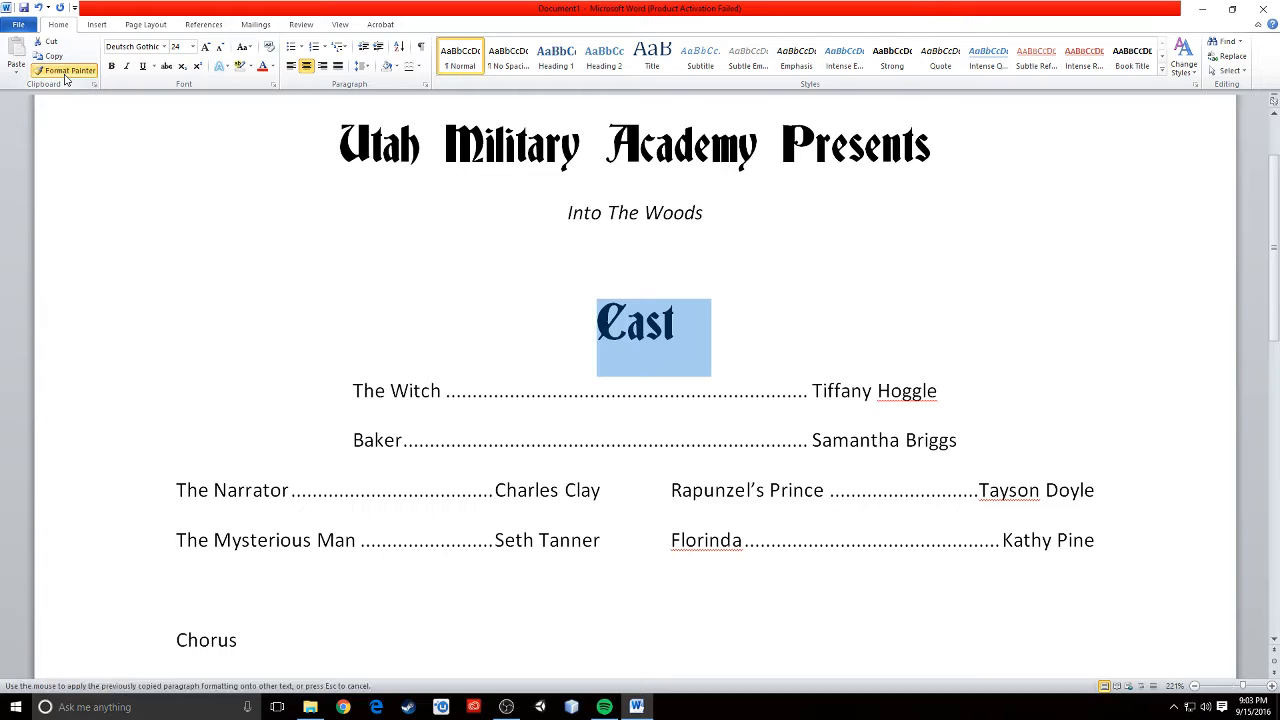
left_click_drag(240, 641, 180, 645)
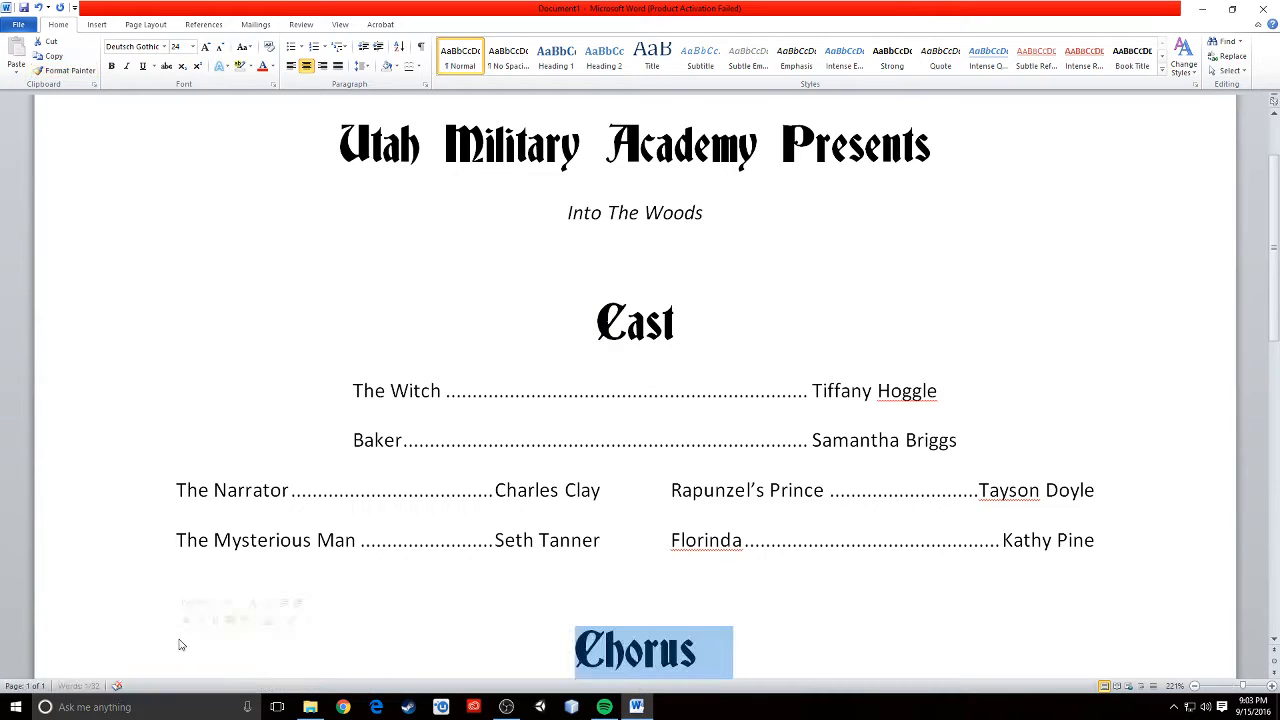
- Start a new left-aligned line below "Chorus" set to Calibri (Body) at size 11
scroll(986, 590, "down", 5)
scroll(986, 590, "up", 3)
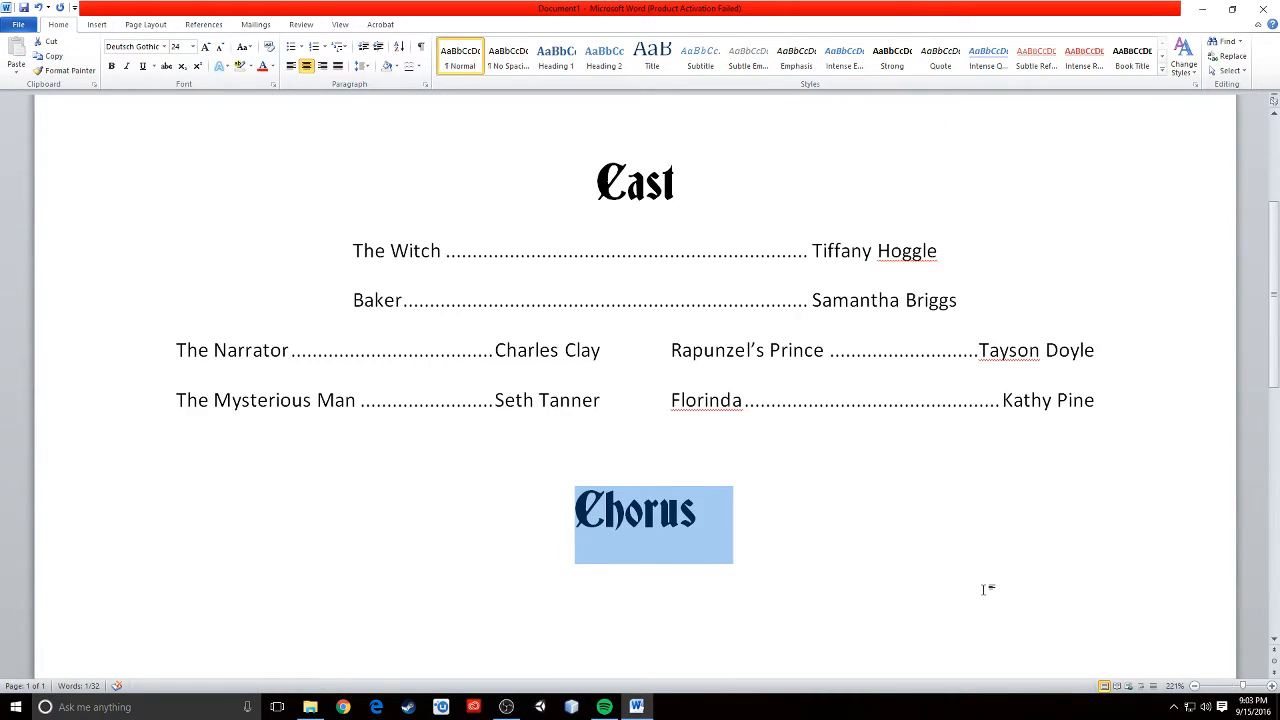
left_click(837, 523)
key("Return")
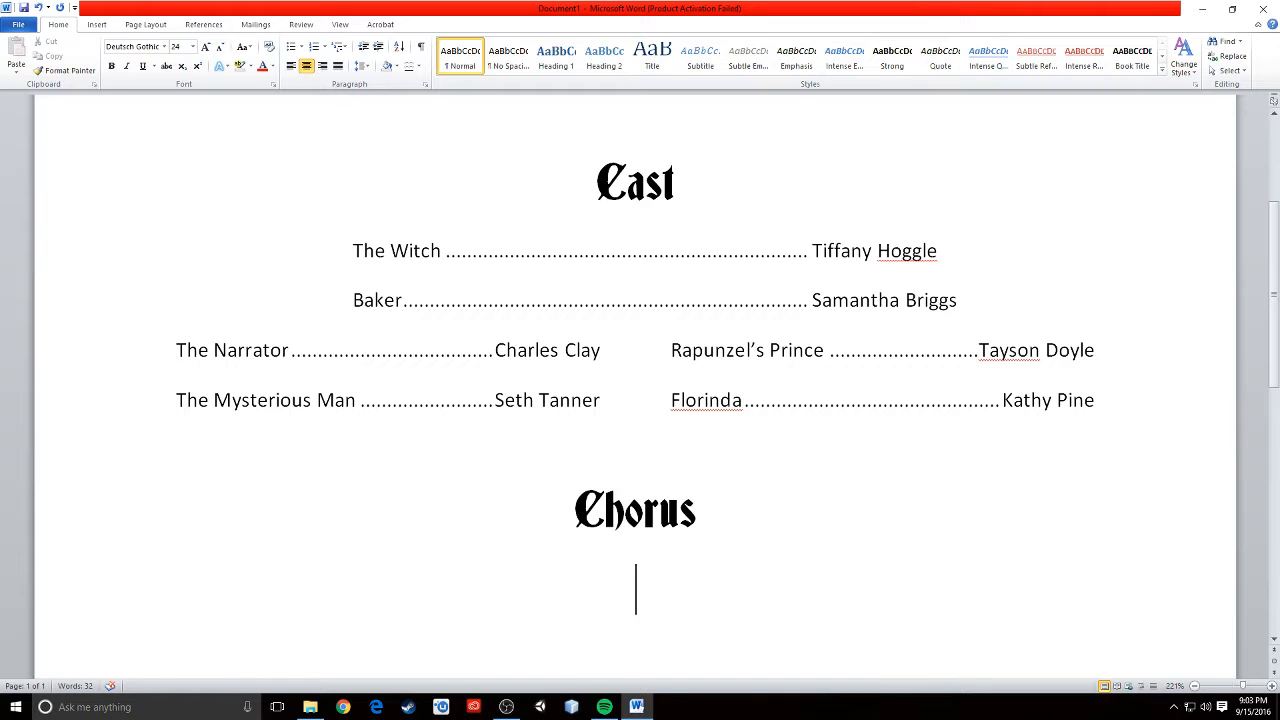
left_click(291, 65)
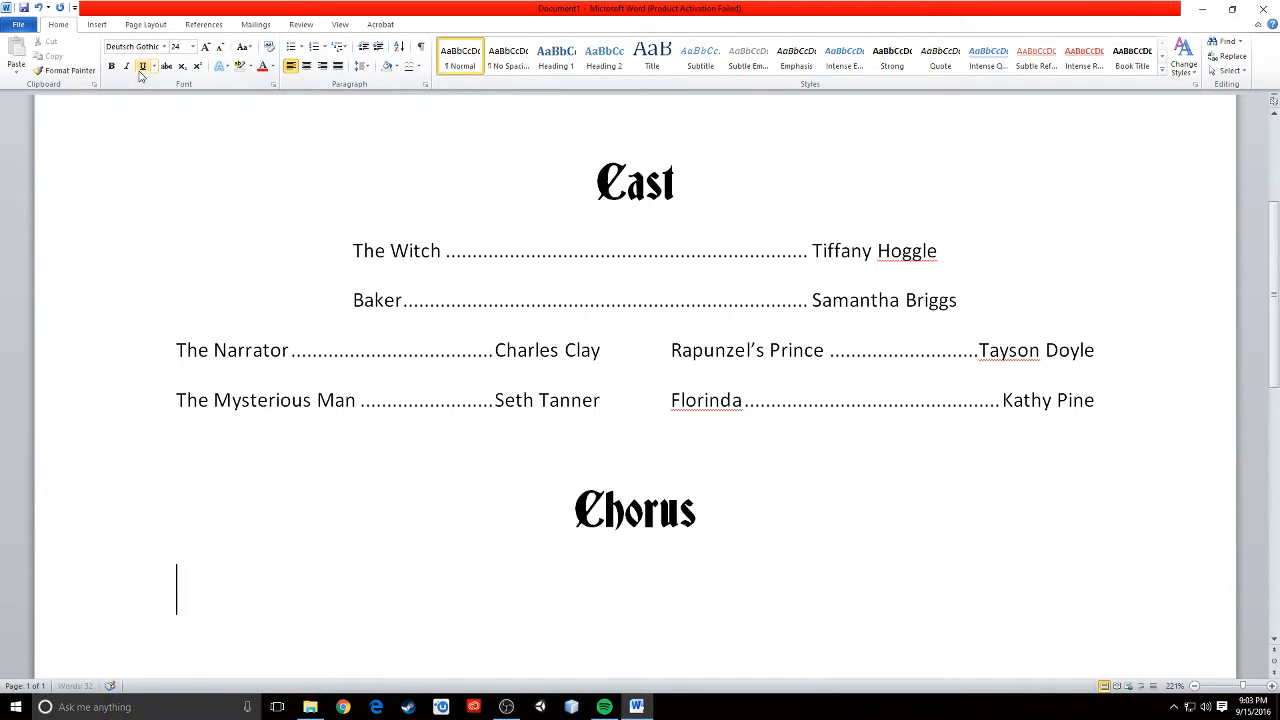
left_click(164, 46)
left_click(130, 89)
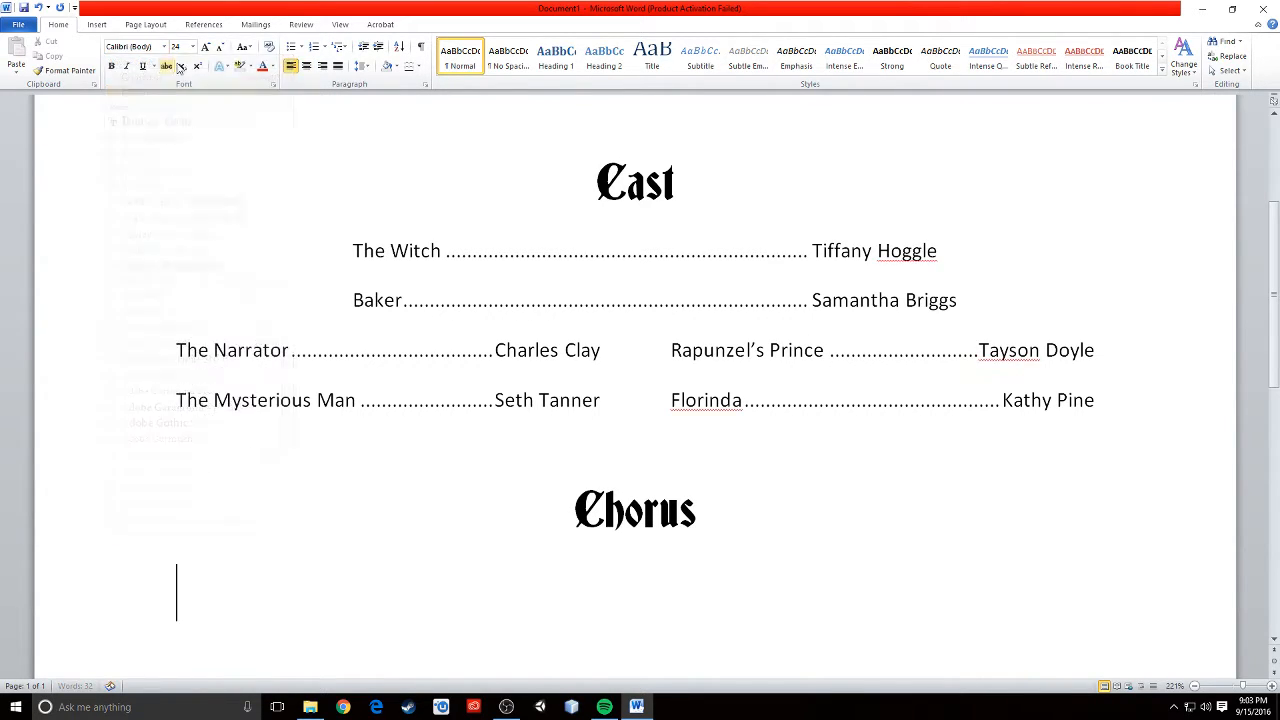
left_click(193, 47)
left_click(177, 94)
scroll(409, 506, "down", 3)
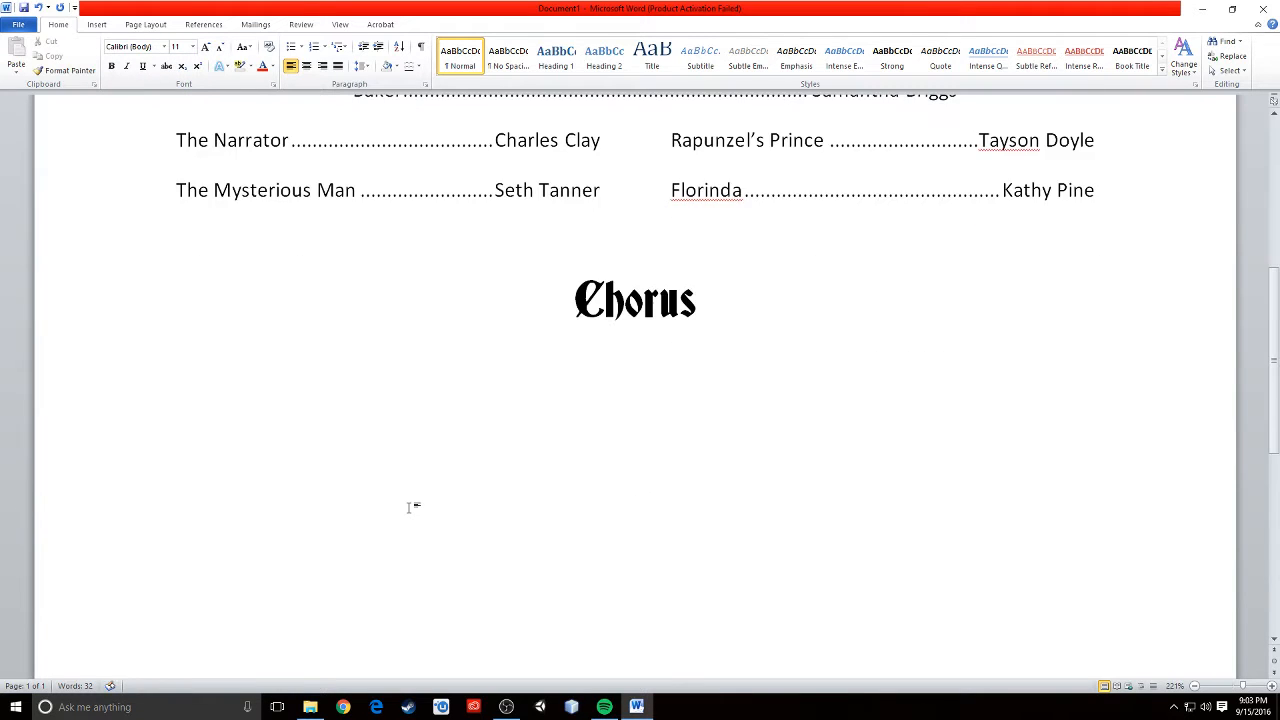
scroll(409, 506, "up", 1)
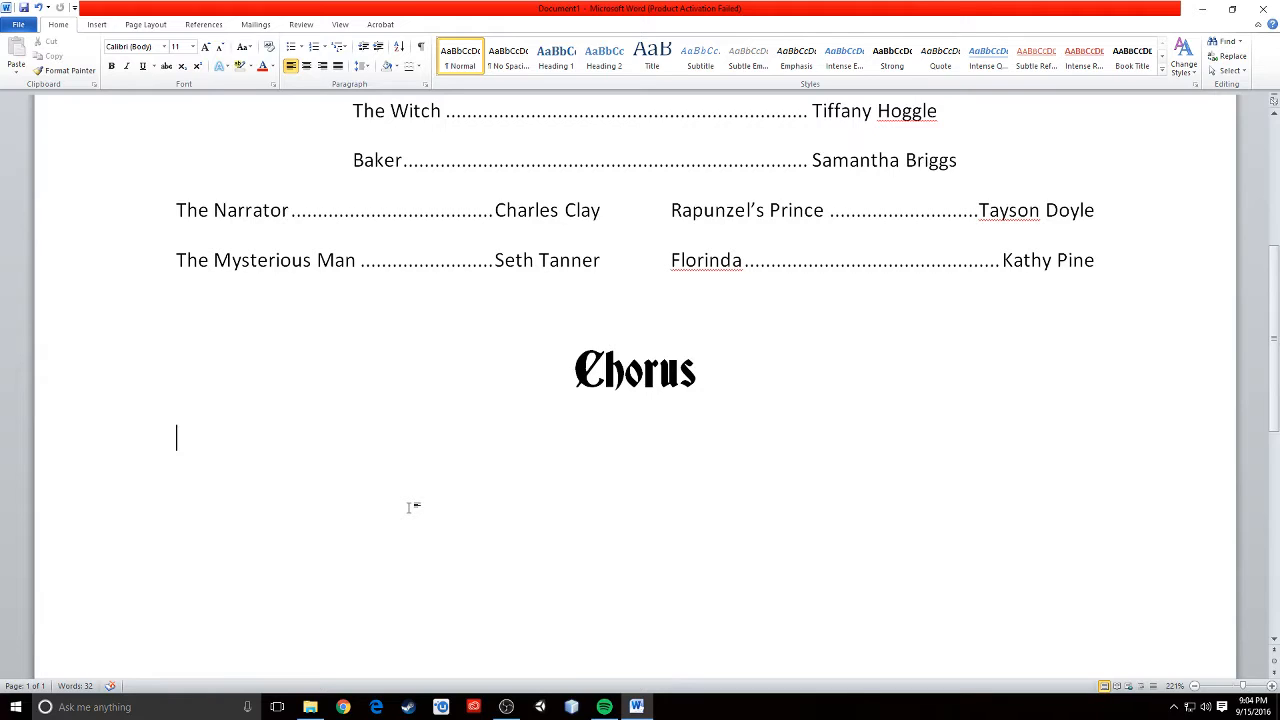
scroll(449, 546, "down", 3)
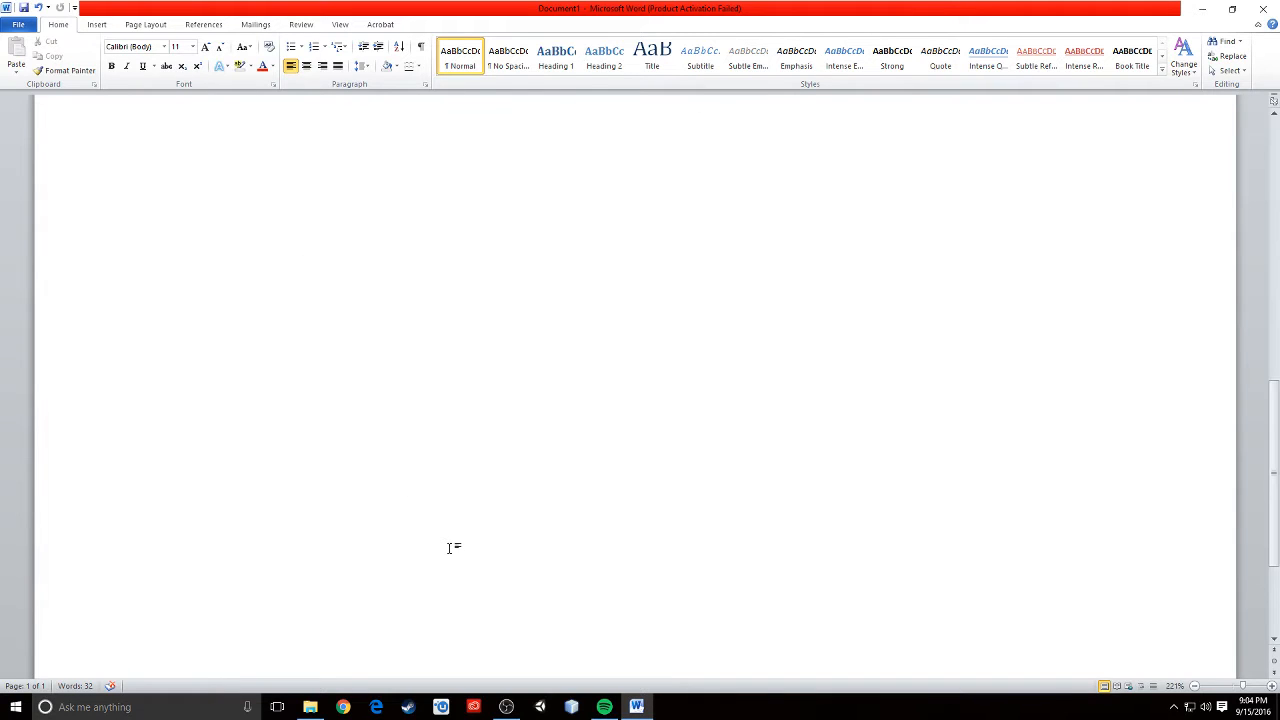
scroll(449, 546, "up", 6)
scroll(450, 548, "down", 6)
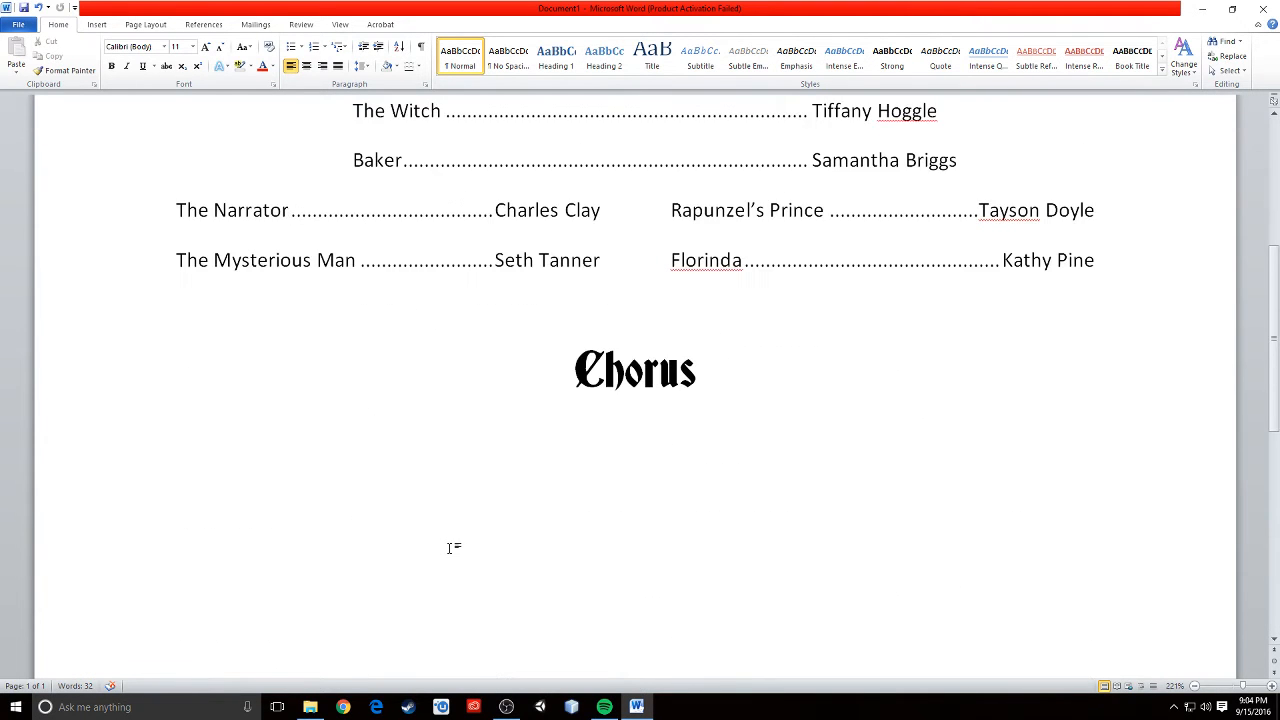
scroll(450, 548, "up", 5)
scroll(450, 548, "down", 2)
scroll(450, 548, "up", 2)
scroll(450, 548, "down", 10)
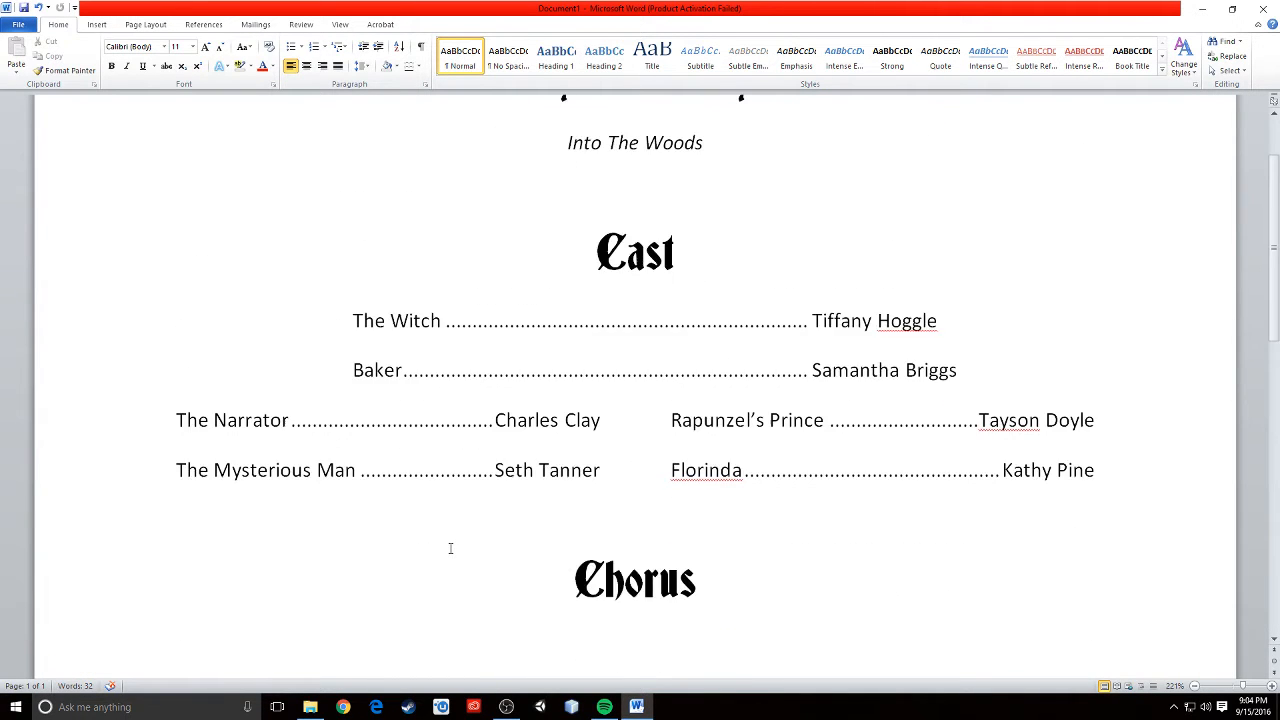
scroll(450, 548, "up", 5)
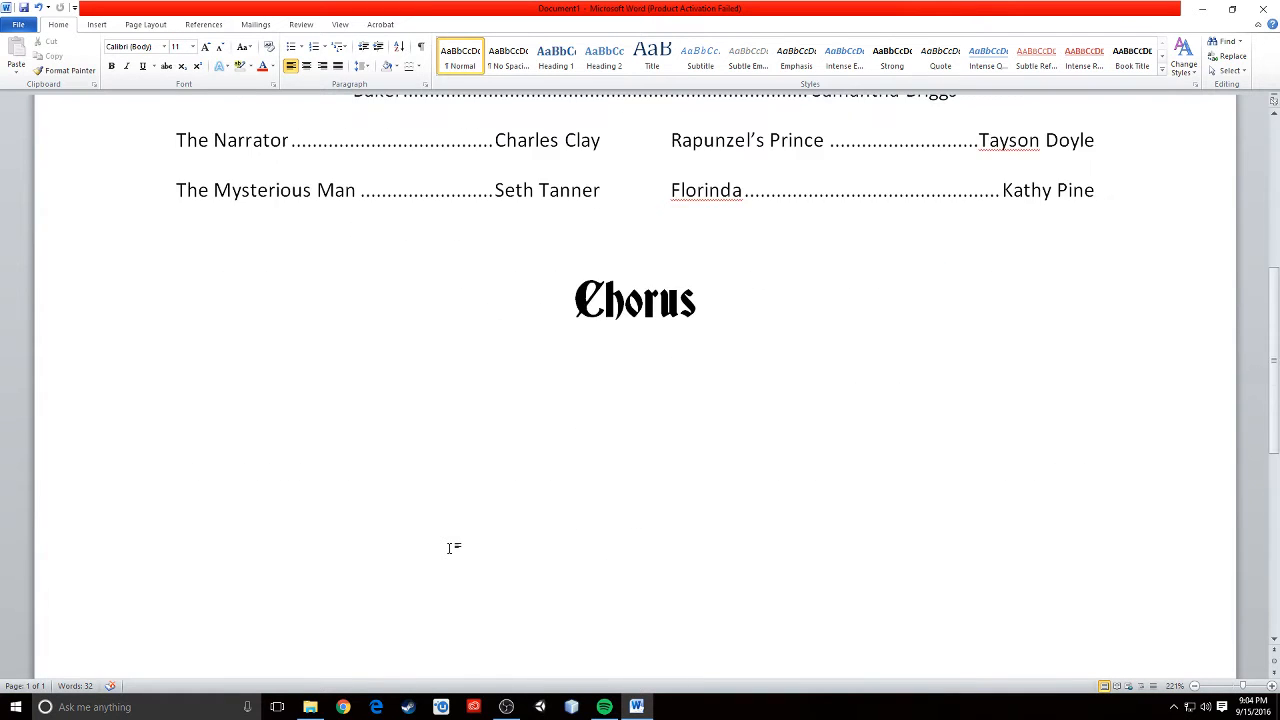
scroll(450, 548, "down", 7)
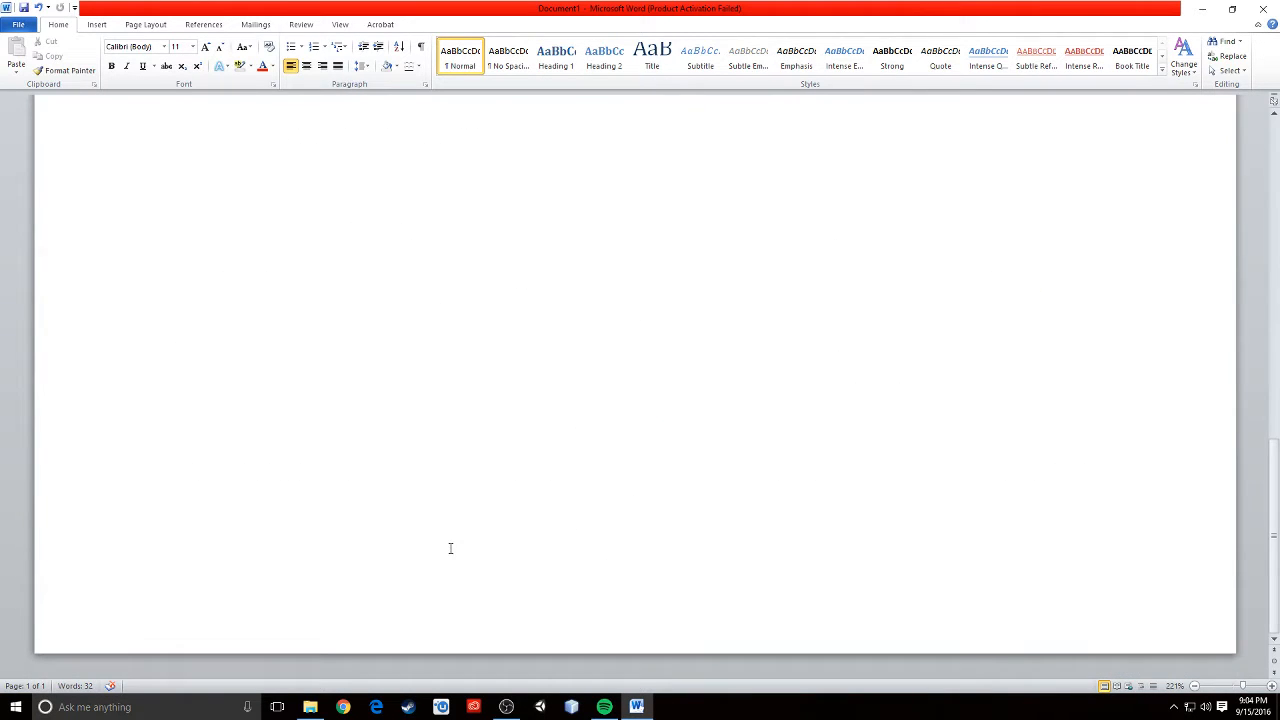
- Set the whole cast list's line spacing to 1.0 and its spacing after paragraphs to Auto
scroll(450, 548, "up", 5)
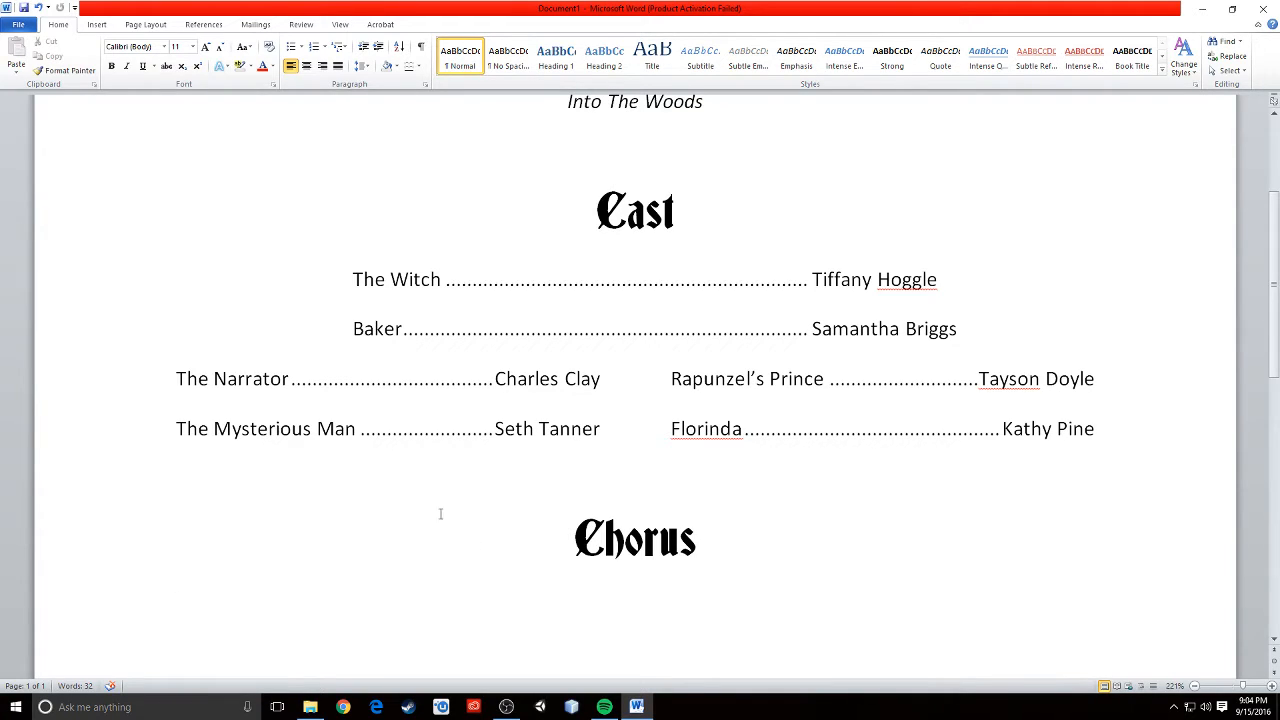
left_click_drag(1098, 428, 339, 280)
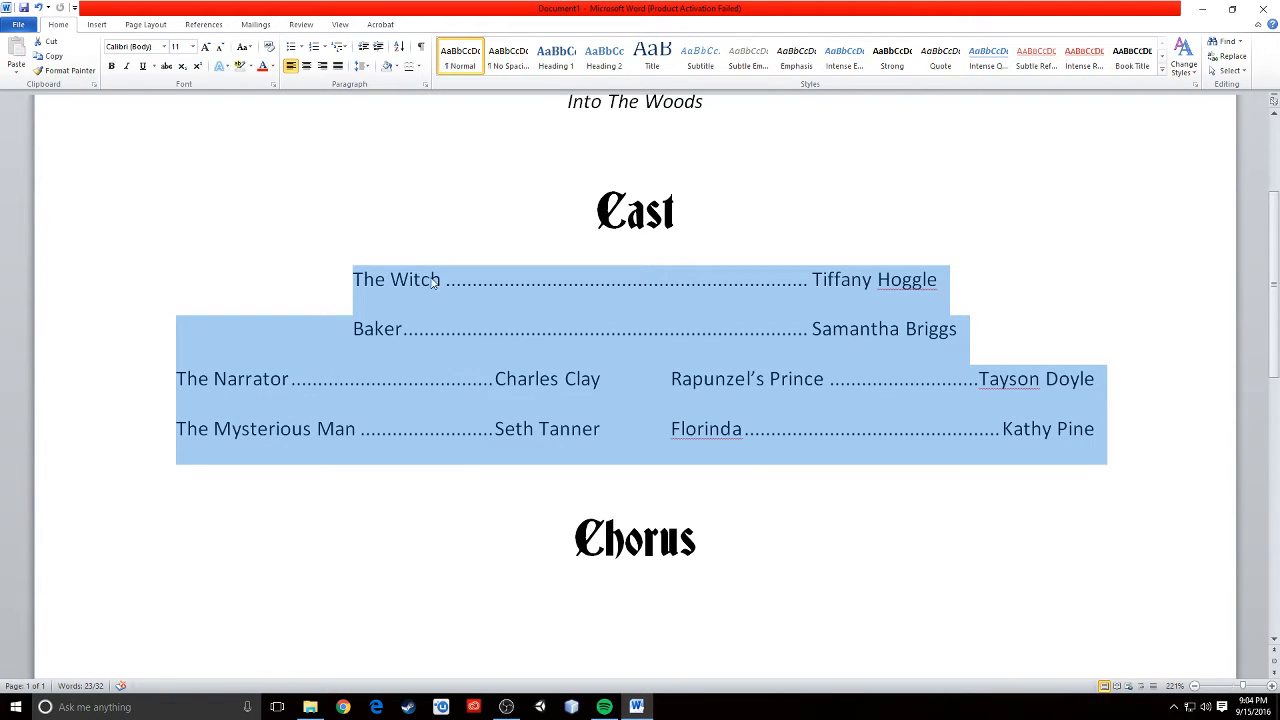
left_click(362, 66)
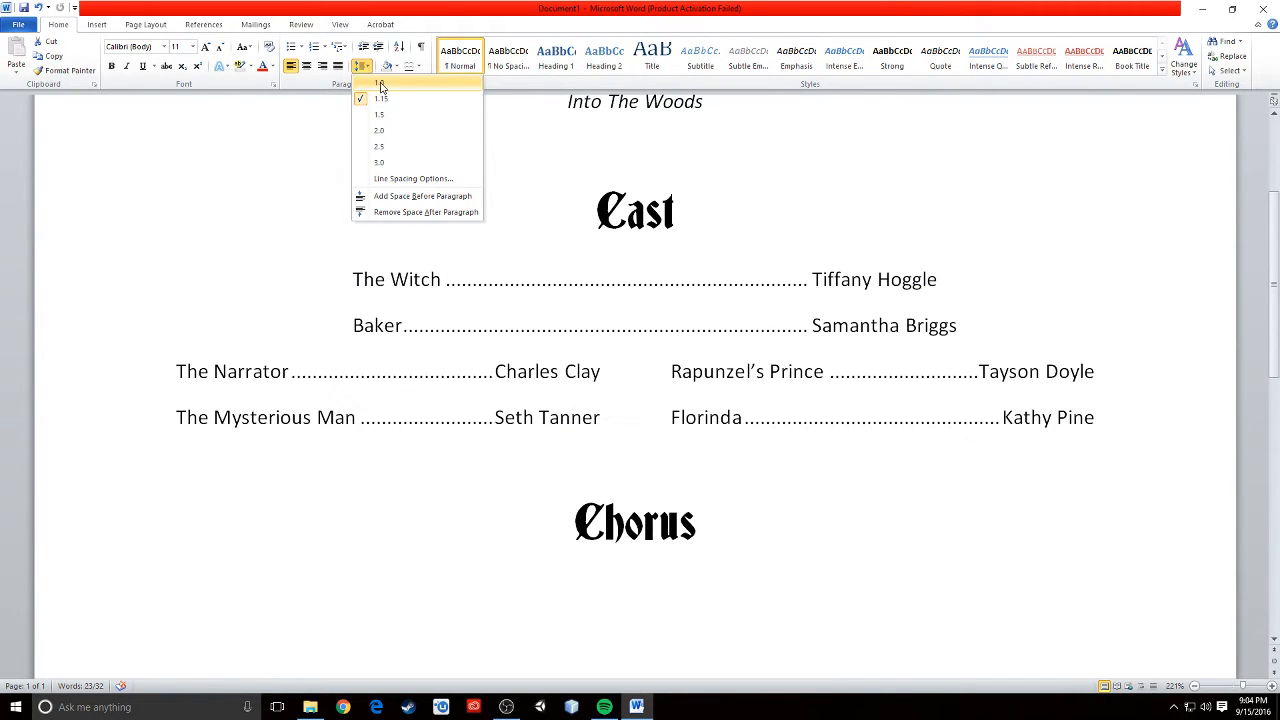
left_click(380, 87)
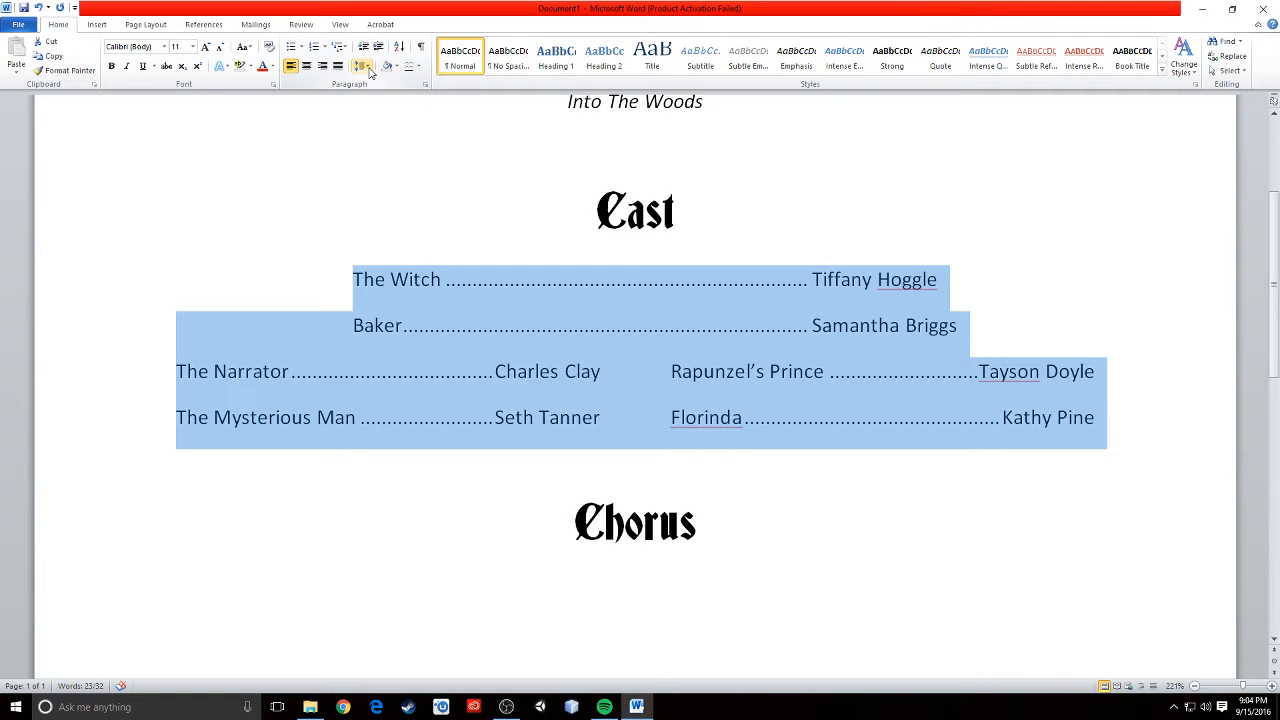
left_click(366, 66)
left_click(383, 179)
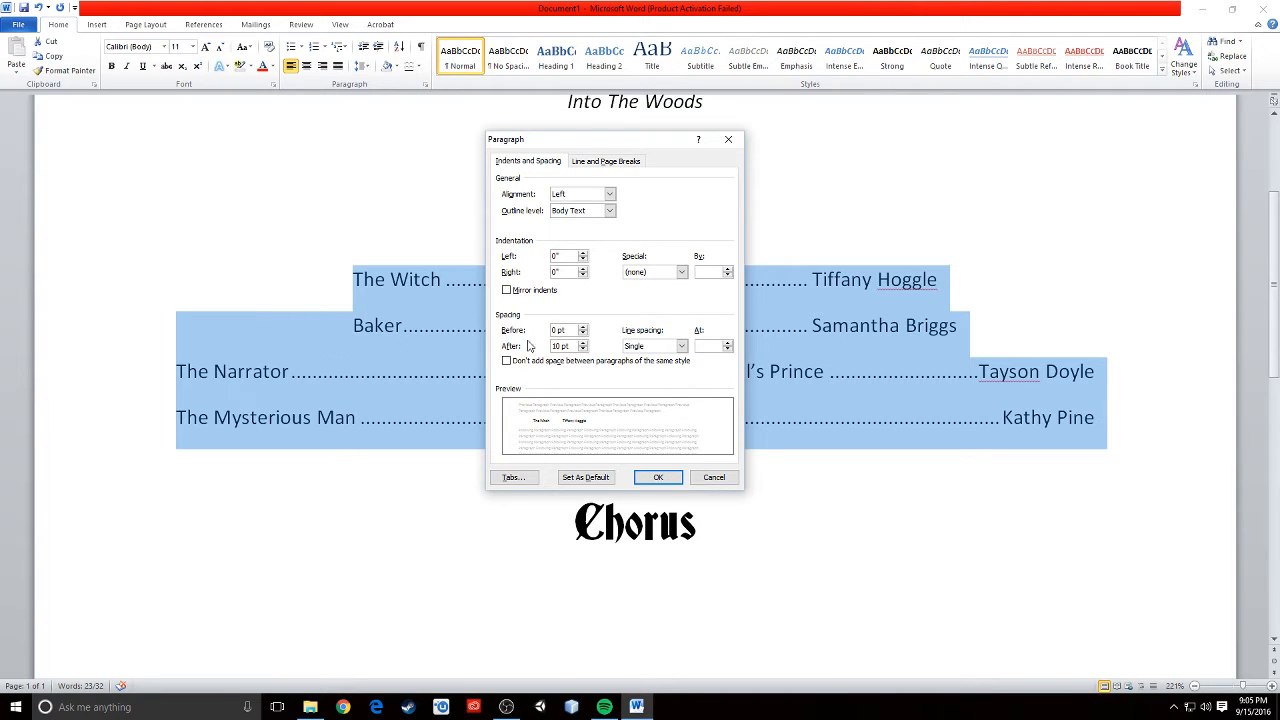
left_click(583, 349)
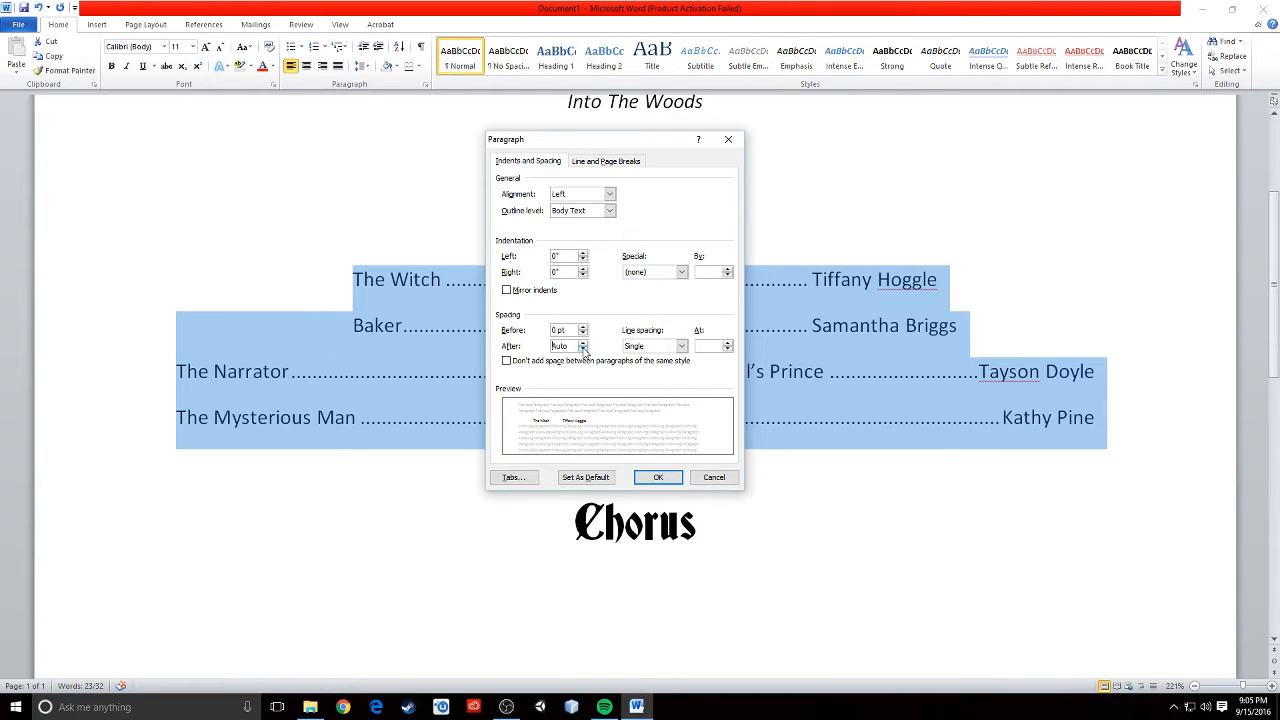
left_click(657, 476)
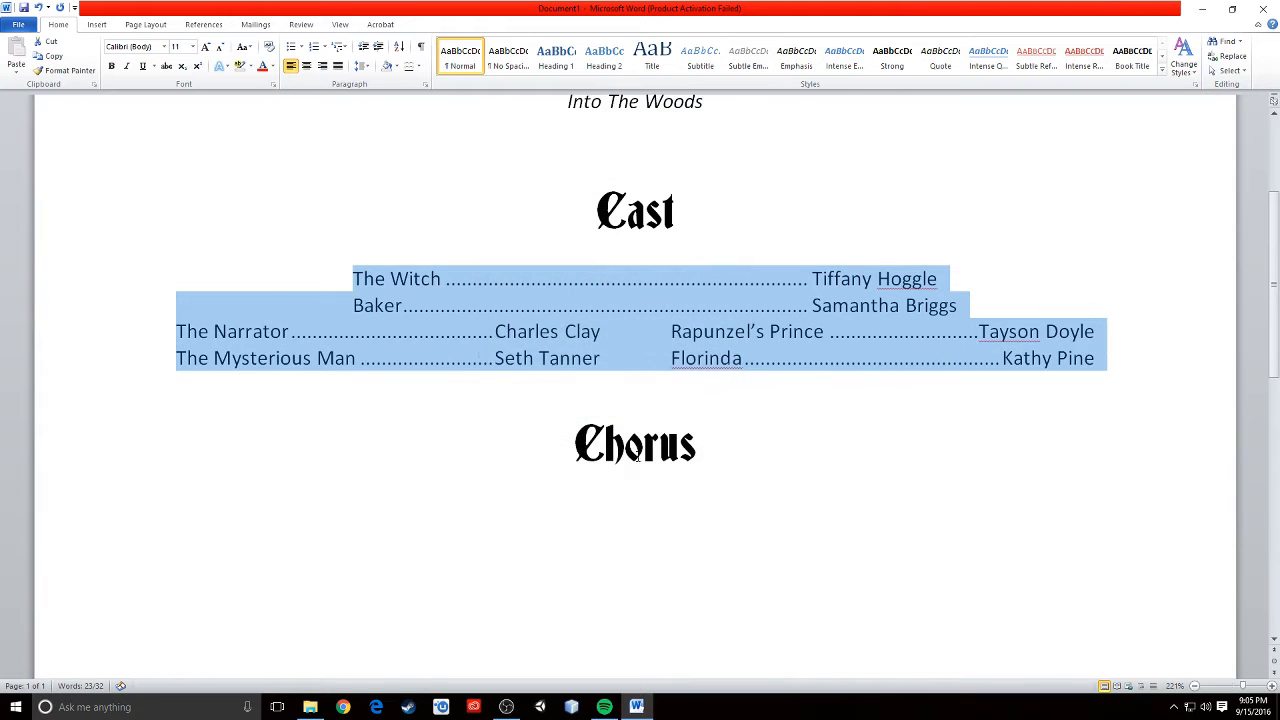
scroll(794, 400, "up", 2)
left_click(677, 352)
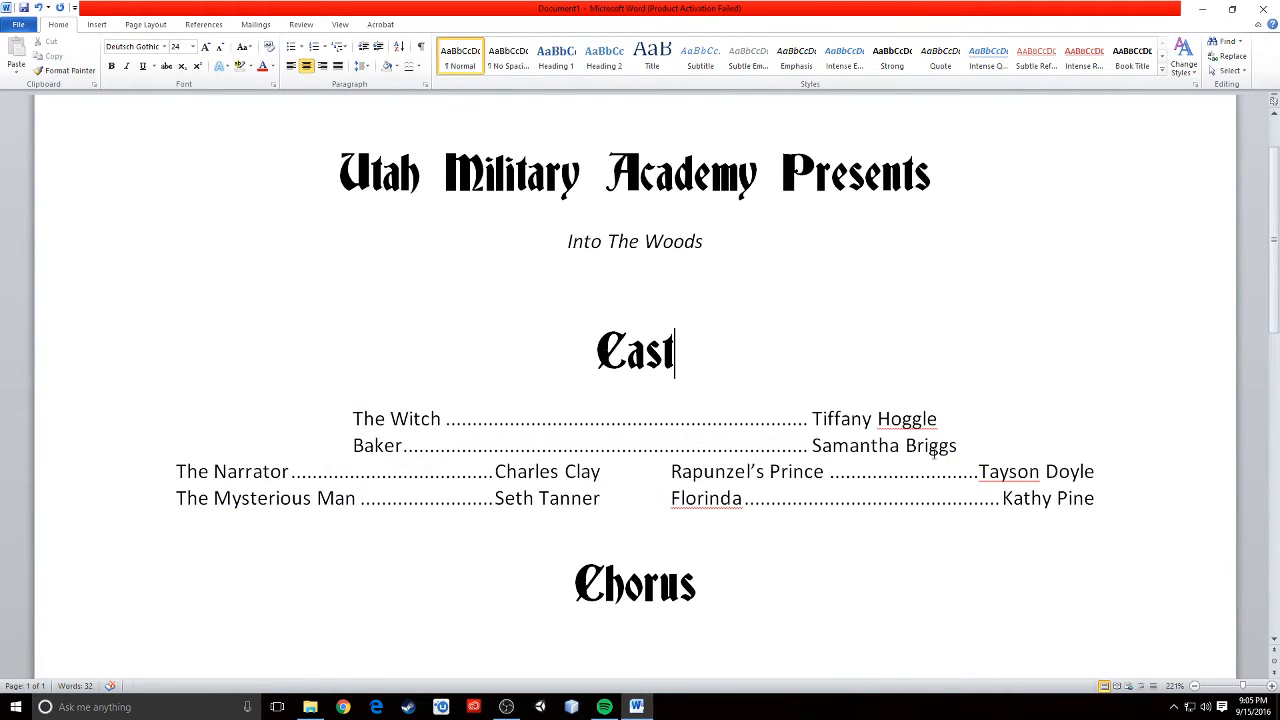
scroll(376, 391, "down", 2)
scroll(600, 437, "up", 2)
scroll(601, 438, "down", 3)
scroll(601, 438, "up", 3)
scroll(601, 438, "down", 10)
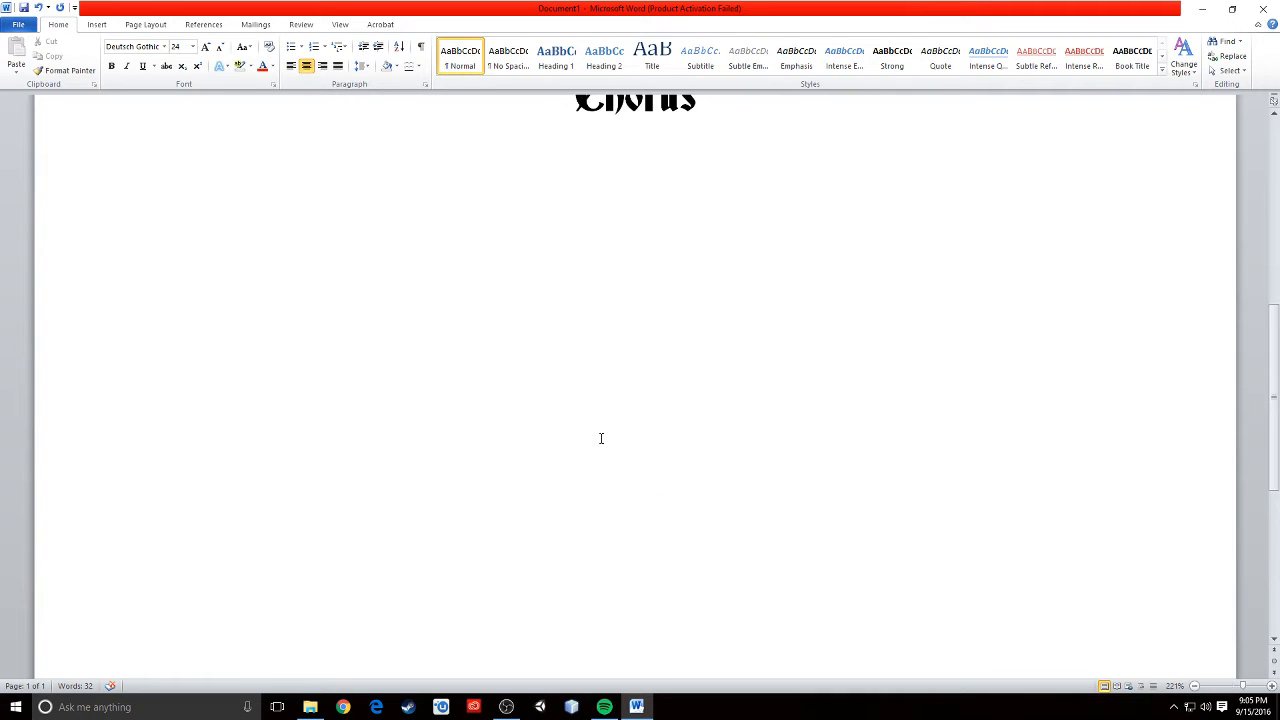
scroll(601, 438, "up", 10)
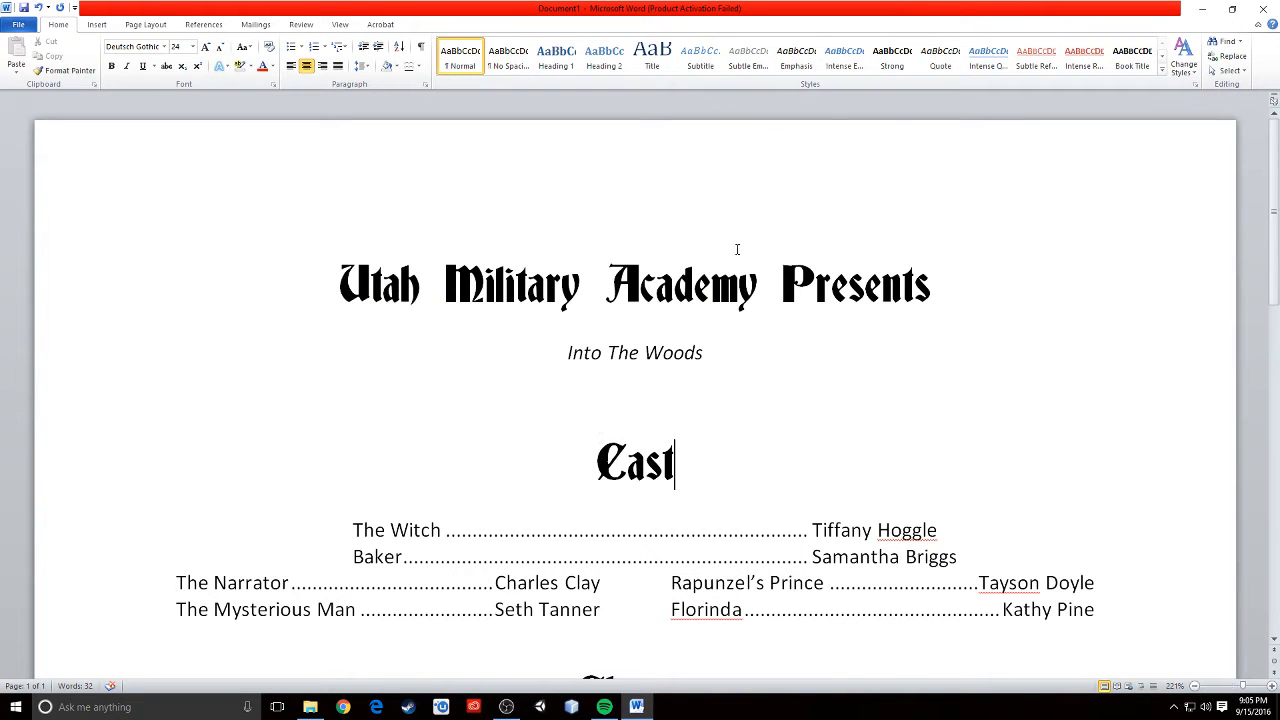
scroll(790, 512, "down", 3)
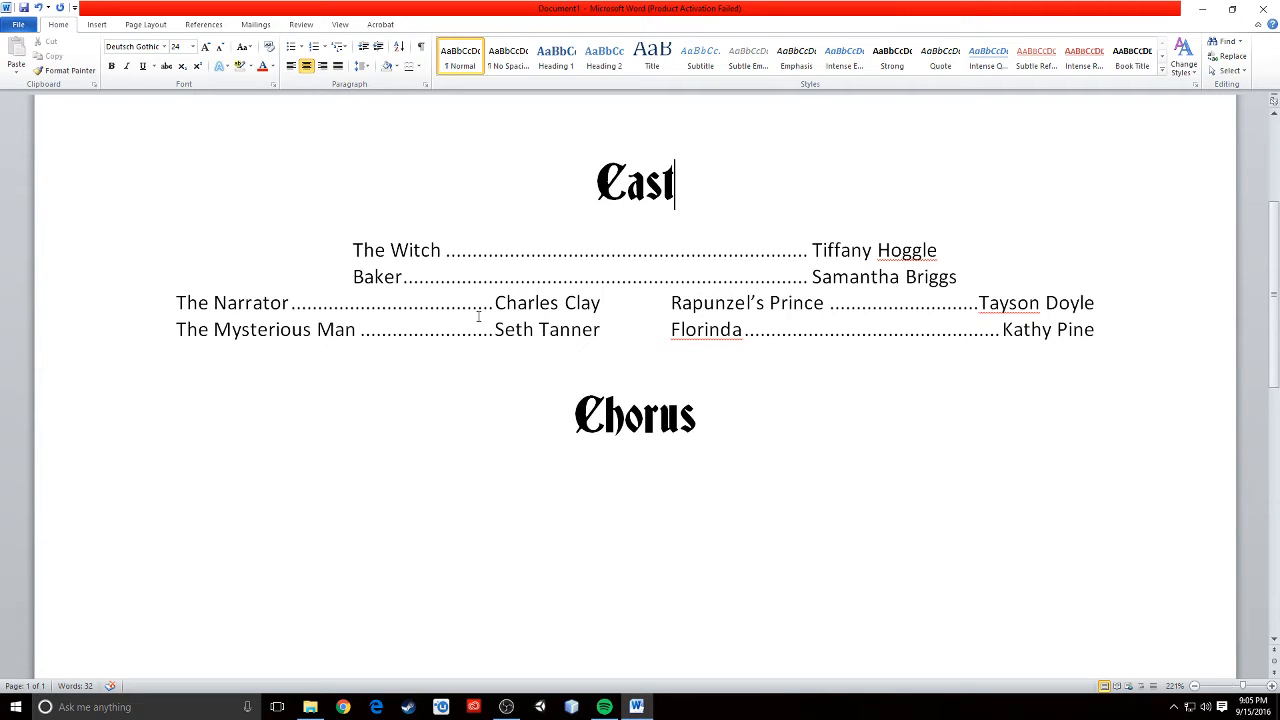
scroll(763, 491, "down", 5)
scroll(763, 491, "up", 5)
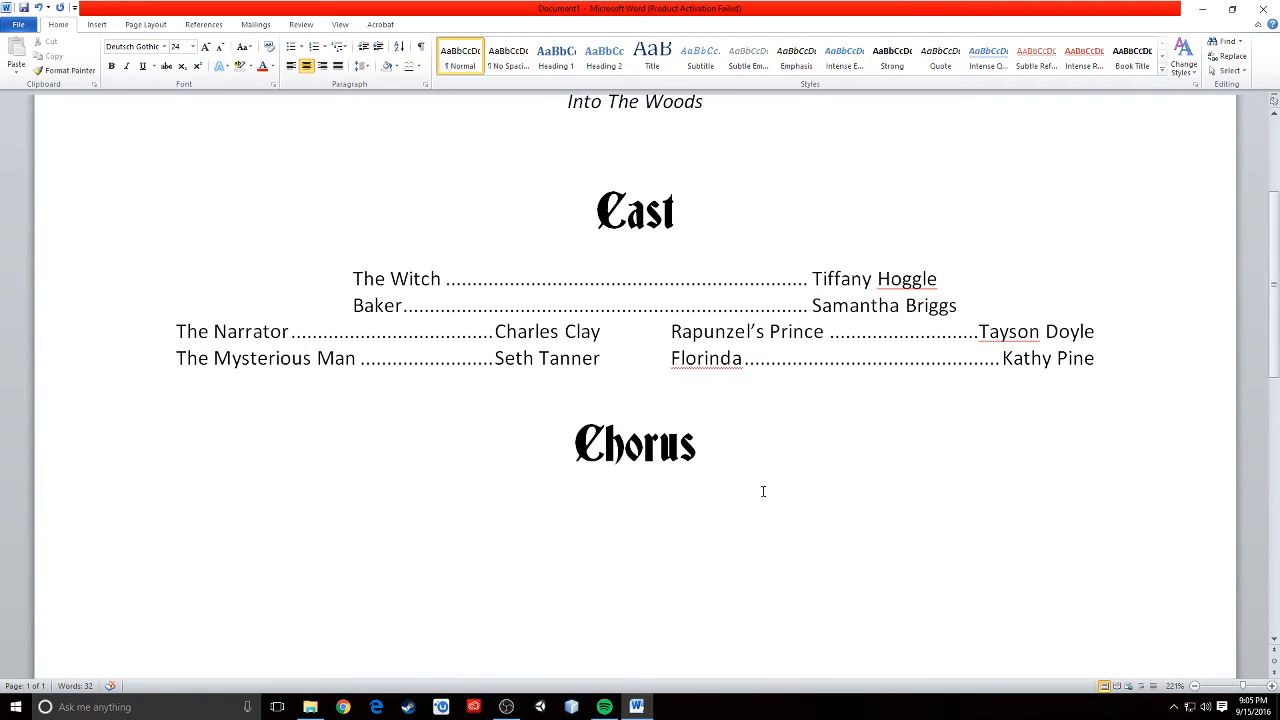
- Examine the cast list entries one by one, placing the cursor in each role and actor name
left_click(352, 278)
left_click(386, 289)
left_click(376, 309)
left_click(246, 333)
left_click(251, 358)
left_click(533, 358)
left_click(539, 331)
left_click(719, 331)
left_click(711, 358)
left_click(890, 305)
left_click(851, 280)
left_click(1010, 331)
left_click(1062, 358)
scroll(791, 414, "down", 3)
scroll(790, 413, "up", 4)
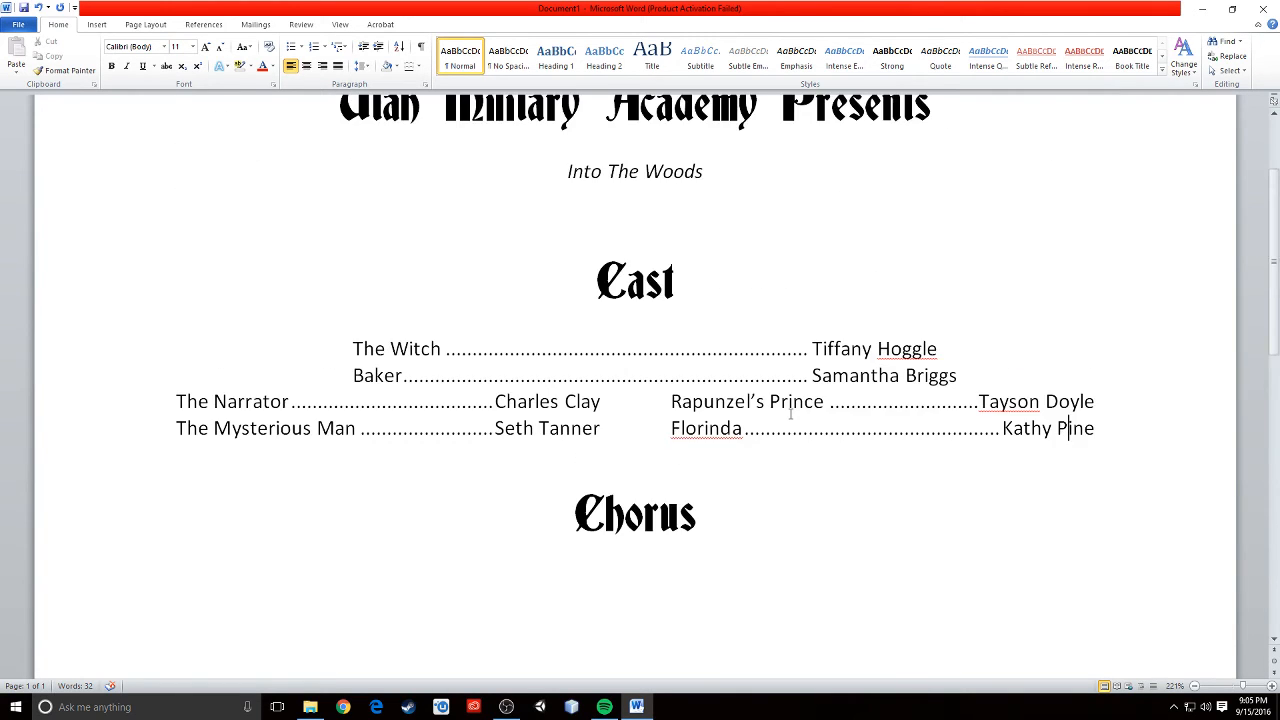
scroll(790, 413, "up", 3)
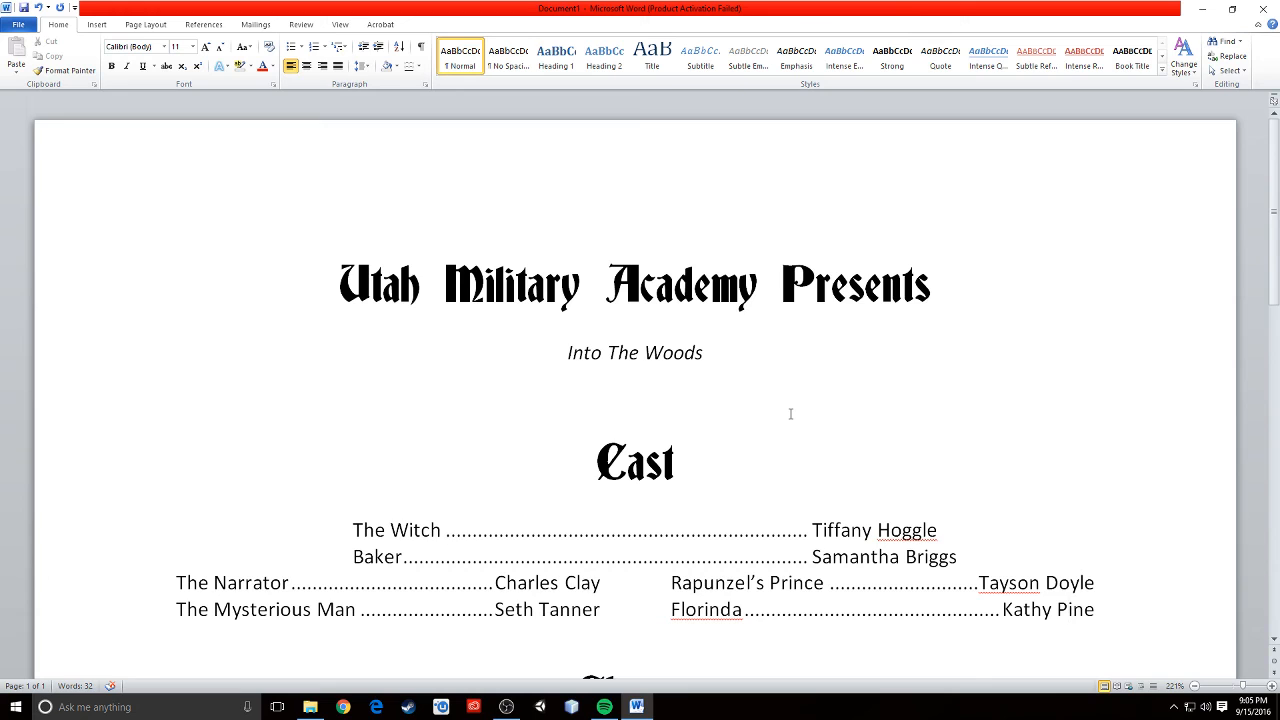
scroll(323, 414, "down", 5)
scroll(325, 413, "up", 4)
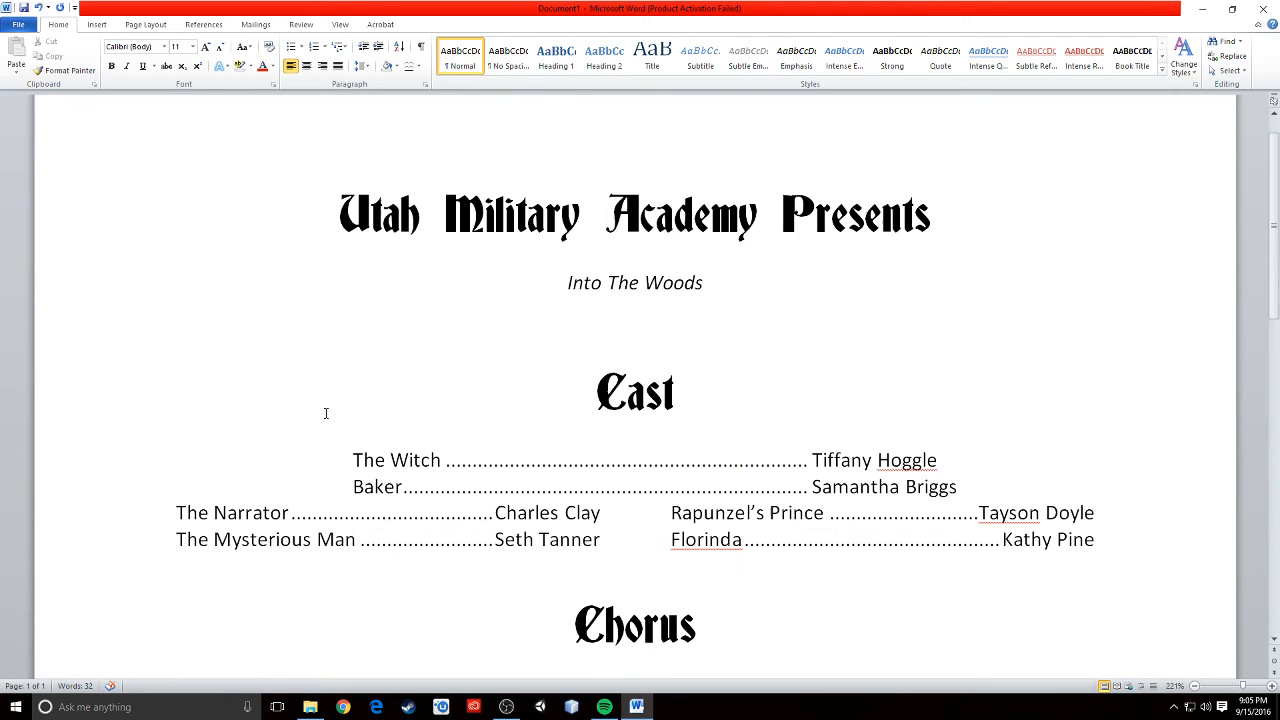